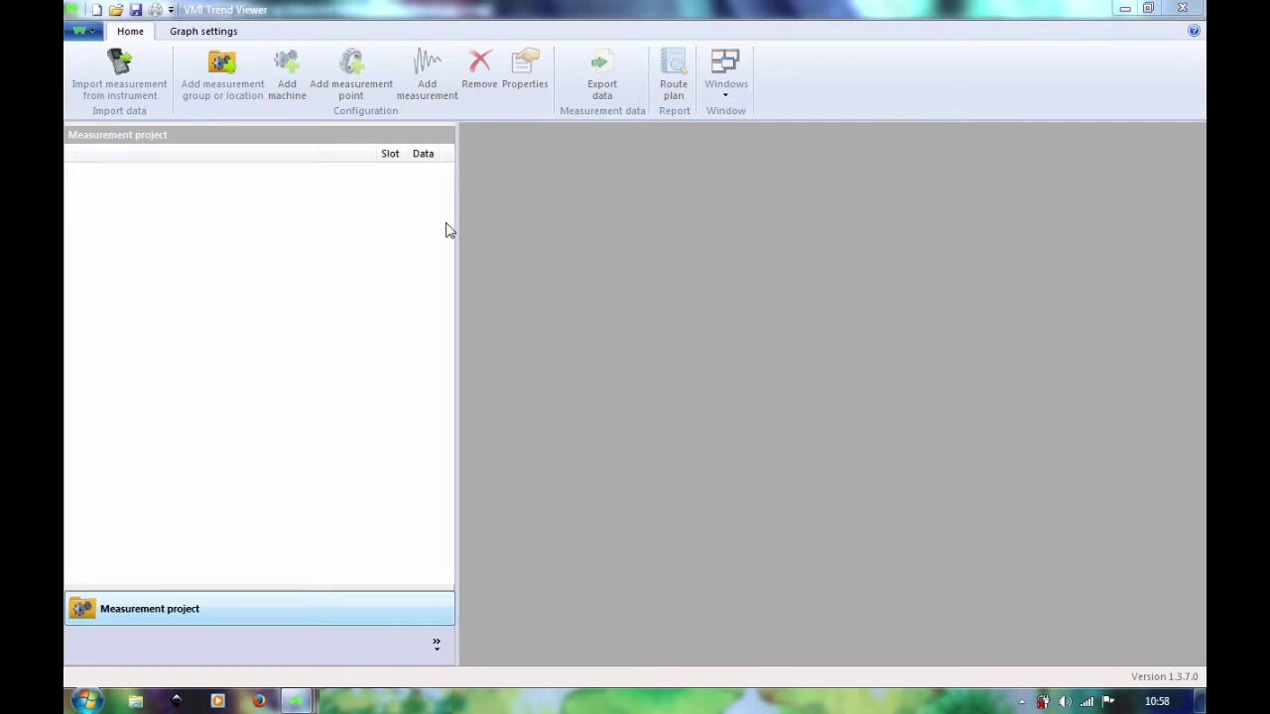
- Create a new blank measurement project with New from the application menu
{"action": "left_click", "coordinate": [88, 36]}
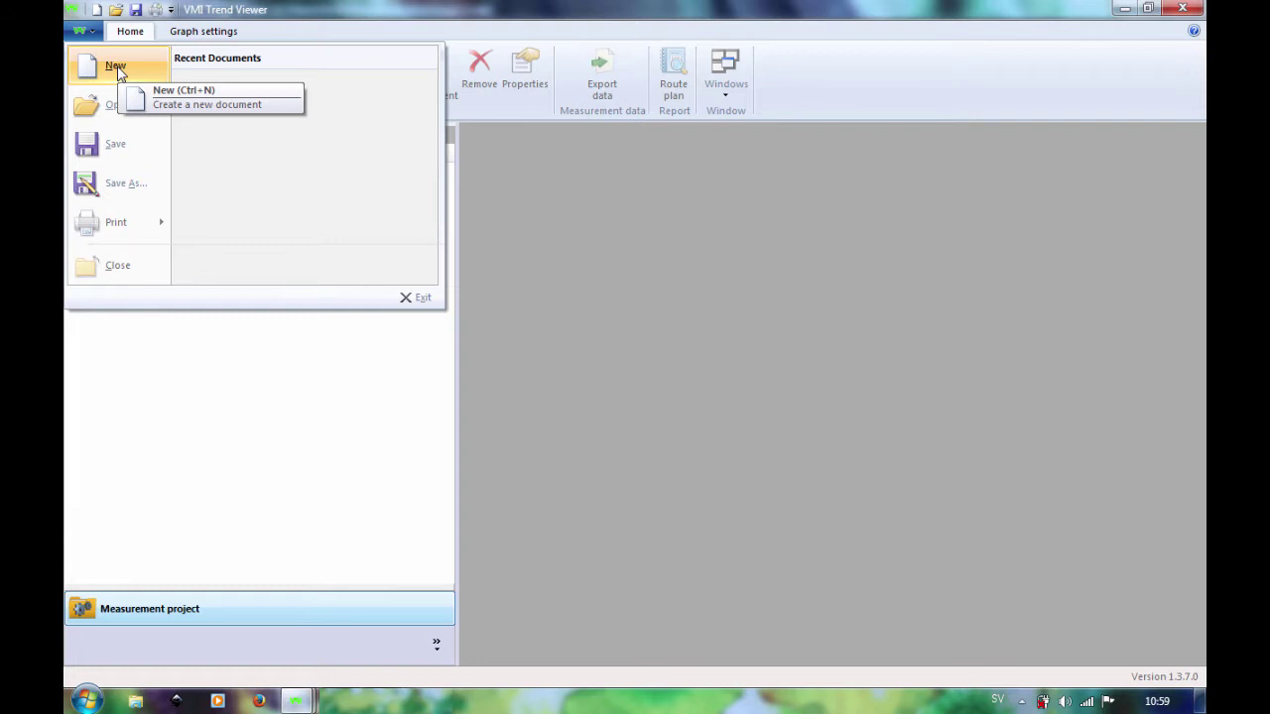
{"action": "left_click", "coordinate": [116, 68]}
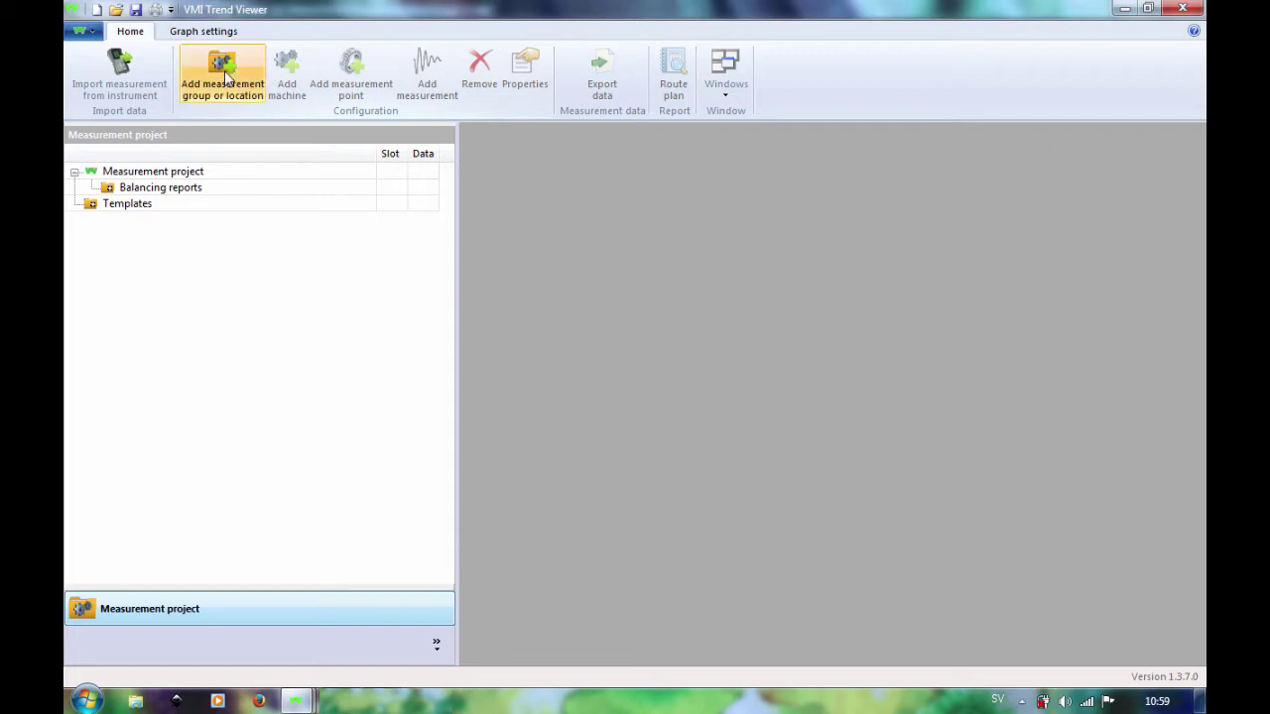
- Add building 'Workshop 1', described 'Cutting and Grinding Departments', under the measurement project
{"action": "left_click", "coordinate": [225, 71]}
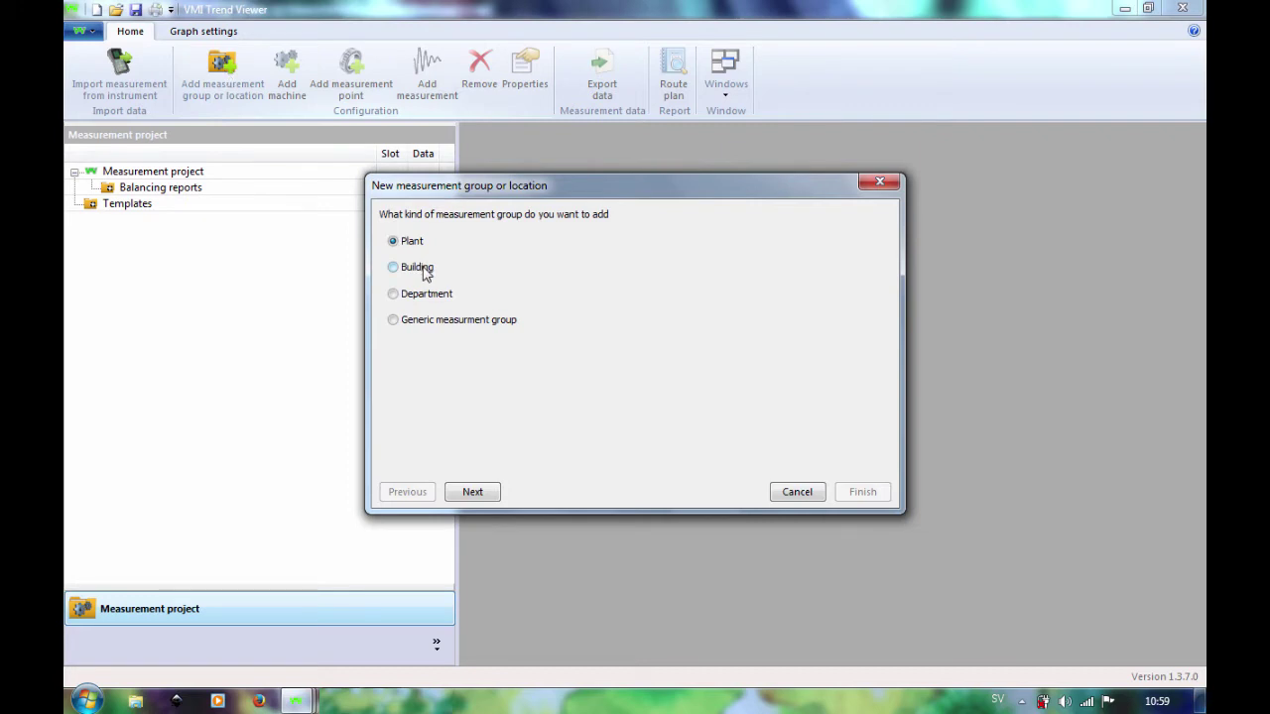
{"action": "left_click", "coordinate": [424, 274]}
{"action": "left_click", "coordinate": [473, 493]}
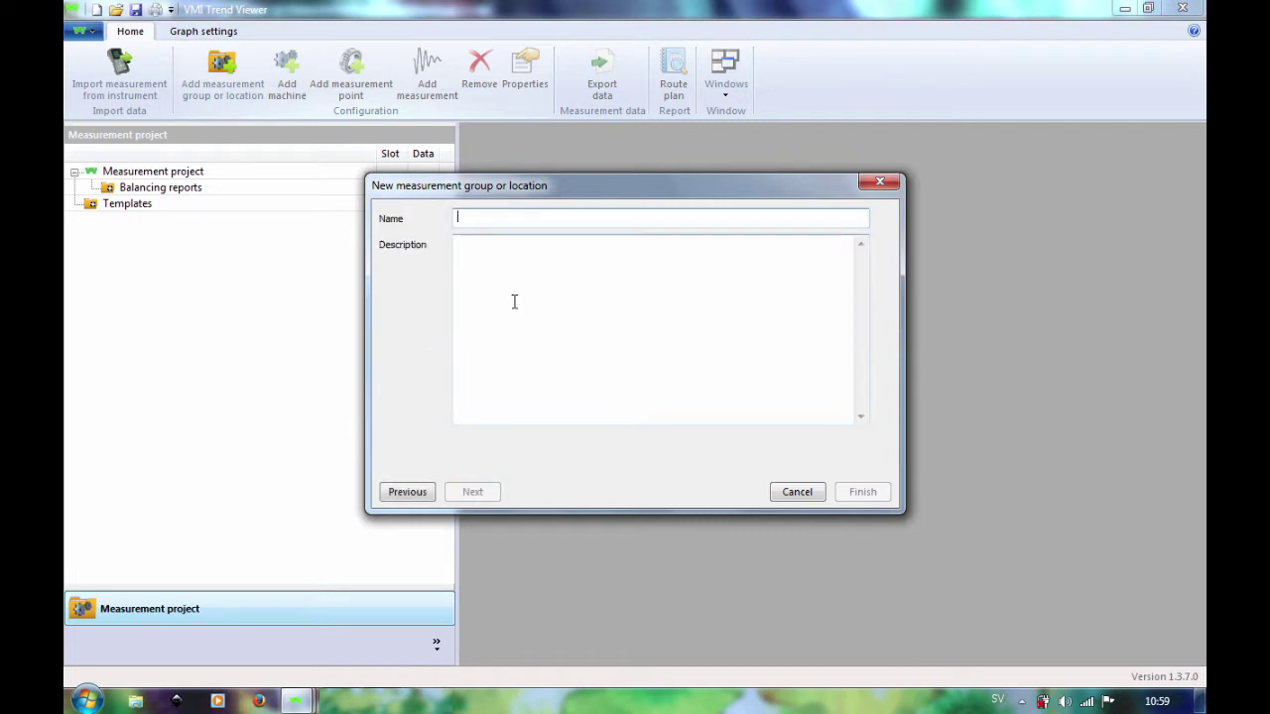
{"action": "type", "text": "Worksh"}
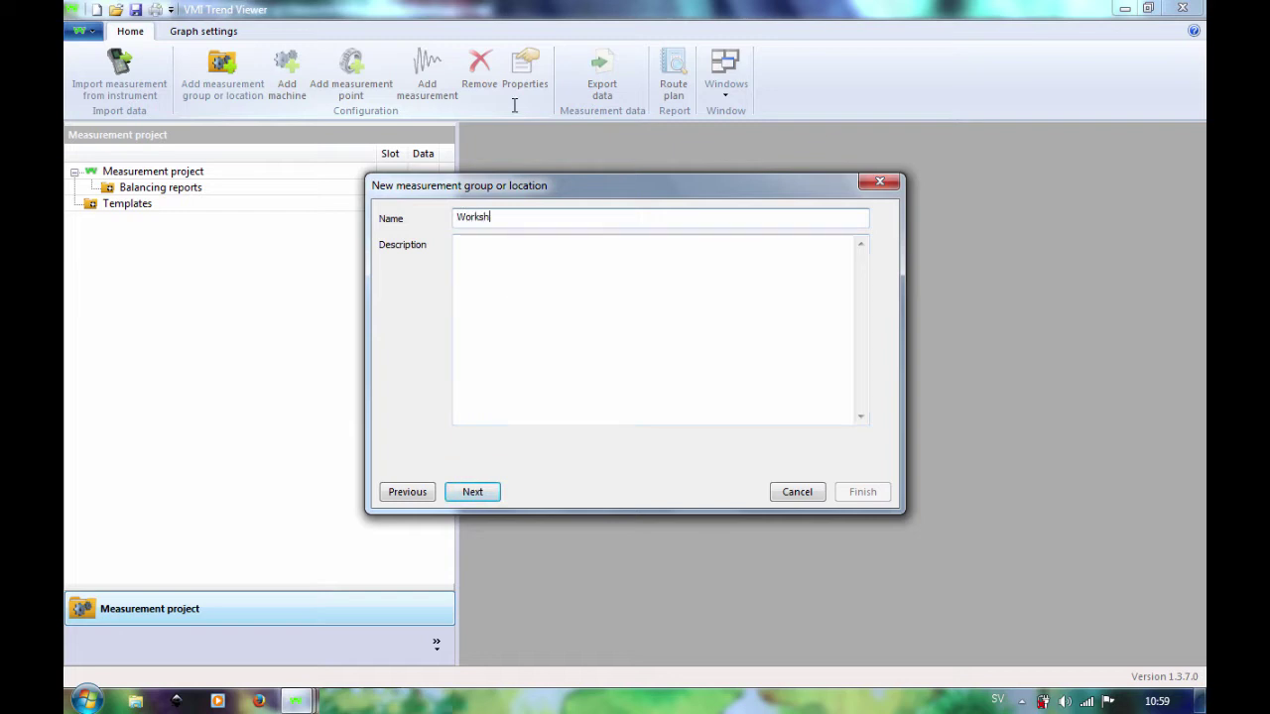
{"action": "type", "text": "op 1"}
{"action": "left_click", "coordinate": [476, 265]}
{"action": "type", "text": "Cutting and Grinding Departments"}
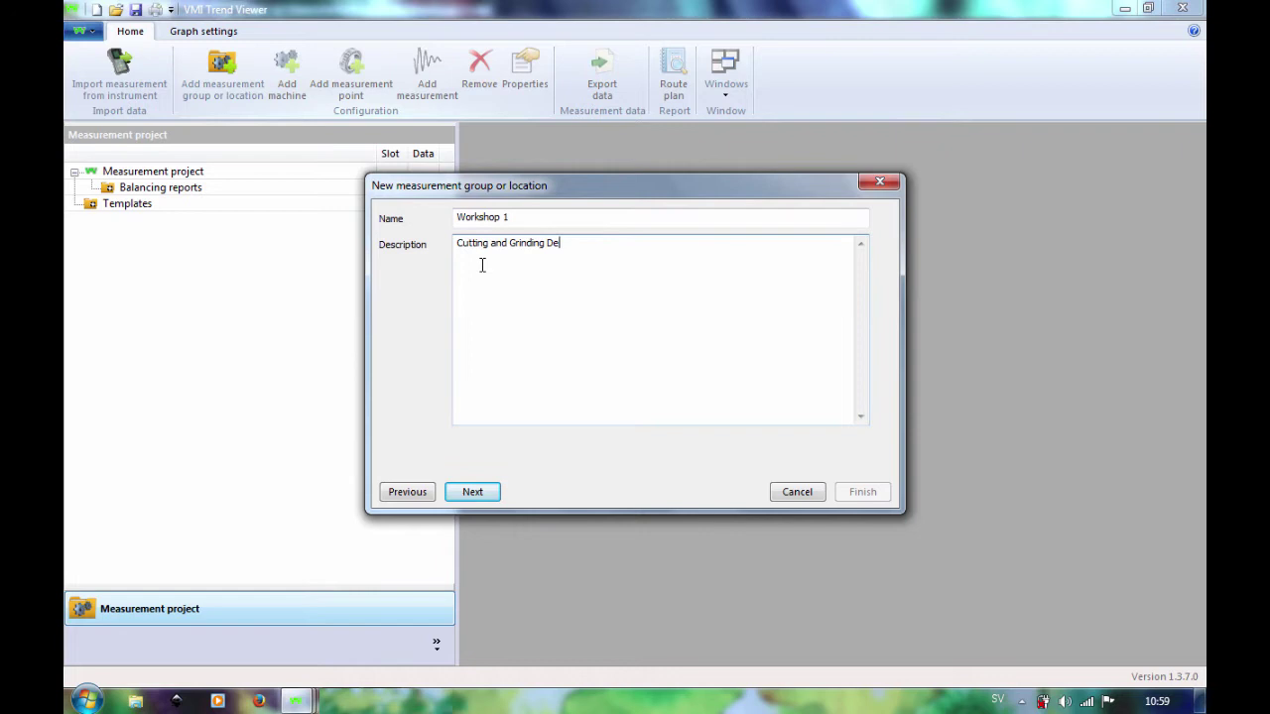
{"action": "left_click", "coordinate": [473, 493]}
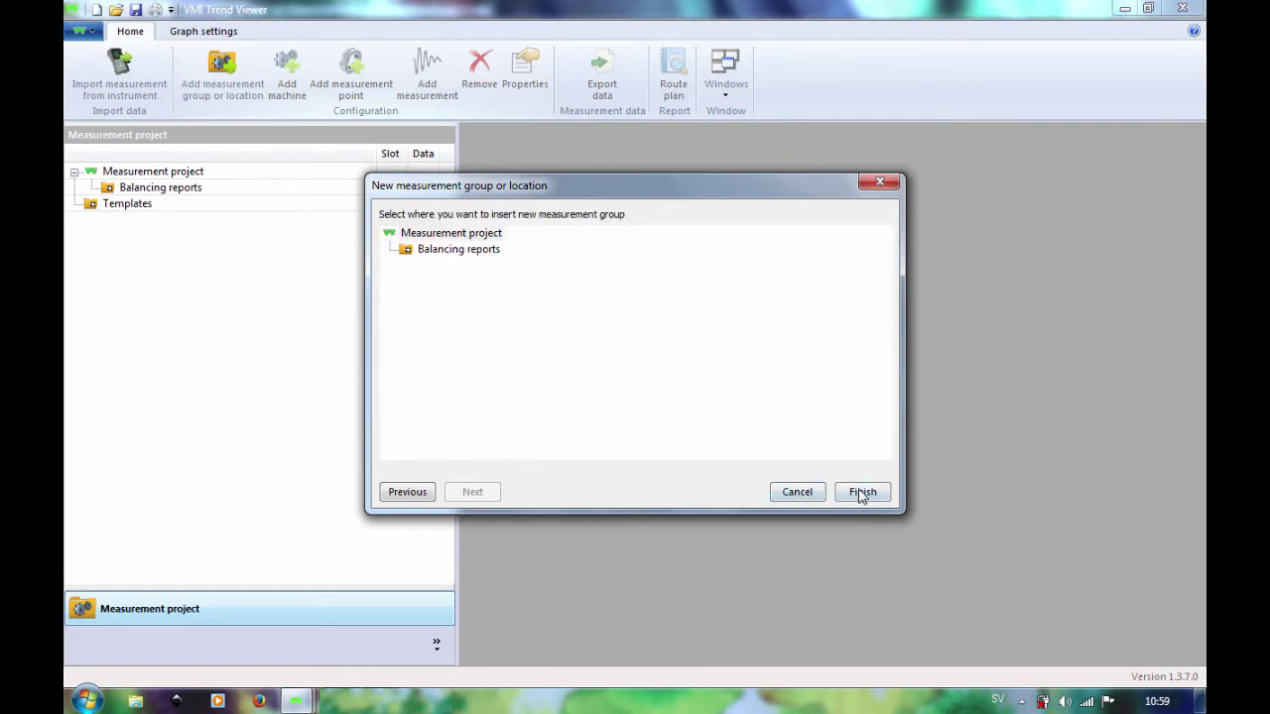
{"action": "left_click", "coordinate": [862, 494]}
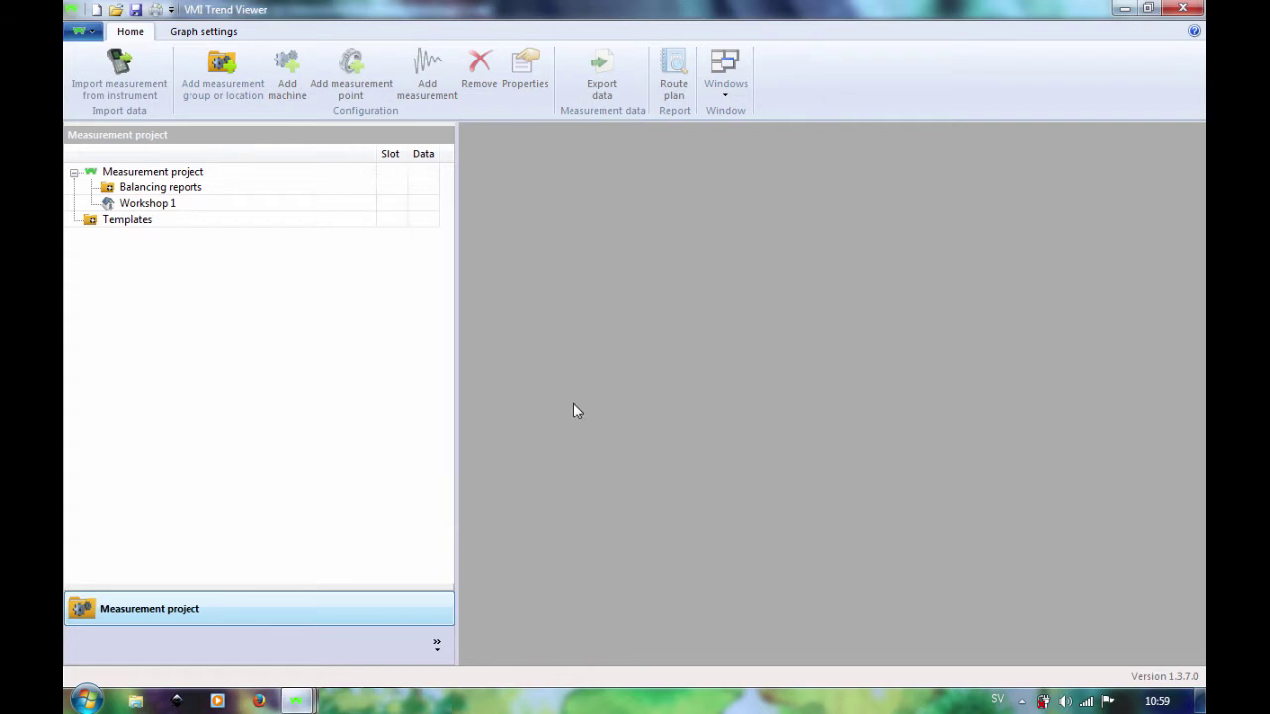
- Add department 'Cutting department', described 'Cutting Machines', nested inside Workshop 1
{"action": "left_click", "coordinate": [161, 206]}
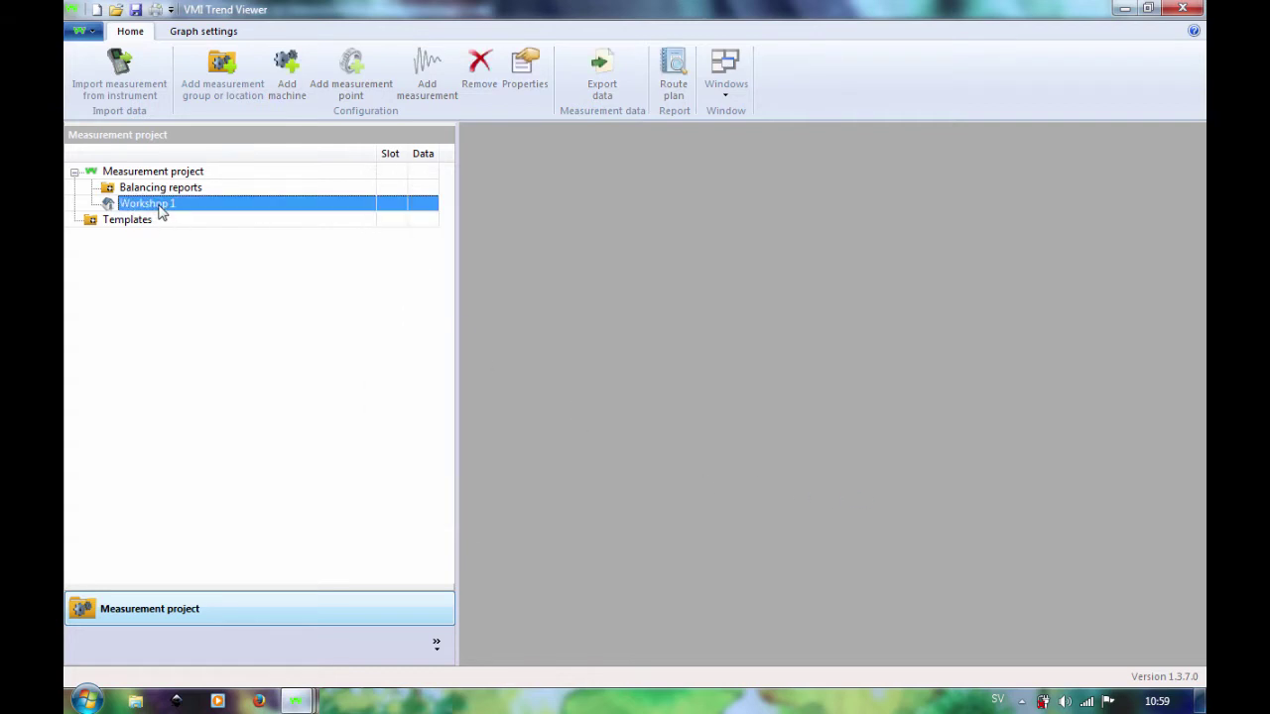
{"action": "left_click", "coordinate": [230, 63]}
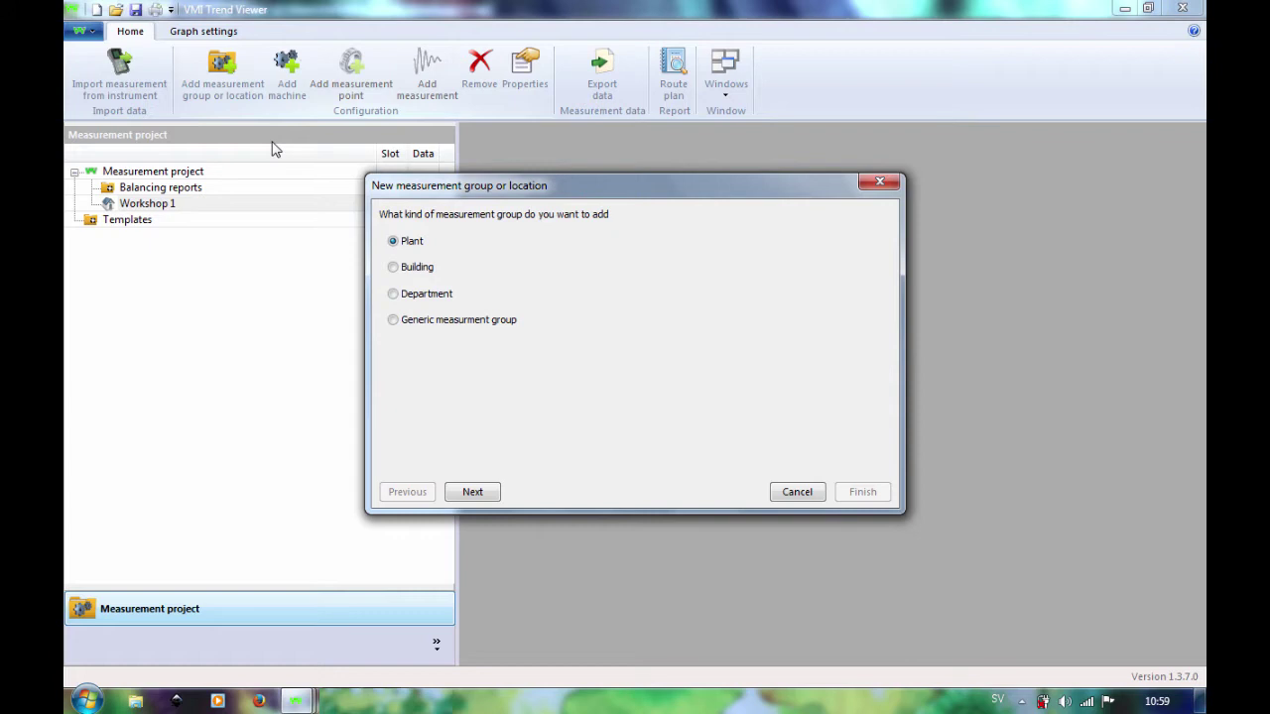
{"action": "left_click", "coordinate": [414, 296]}
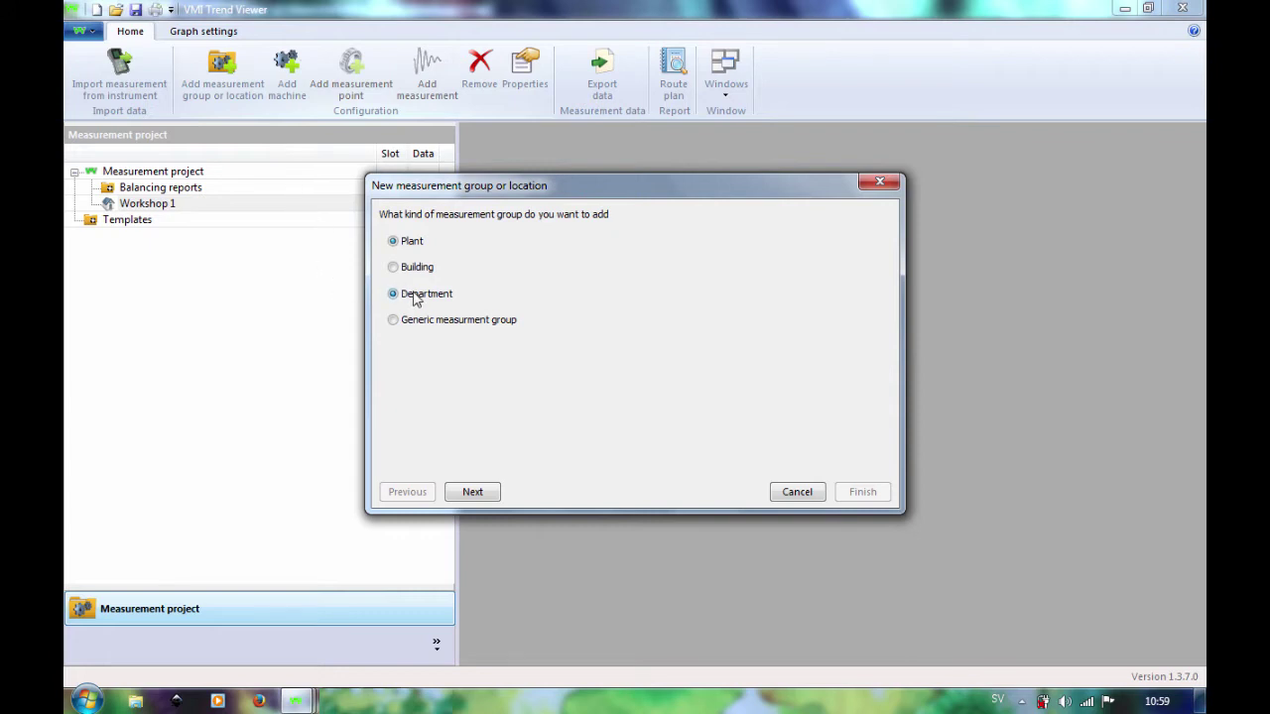
{"action": "left_click", "coordinate": [488, 493]}
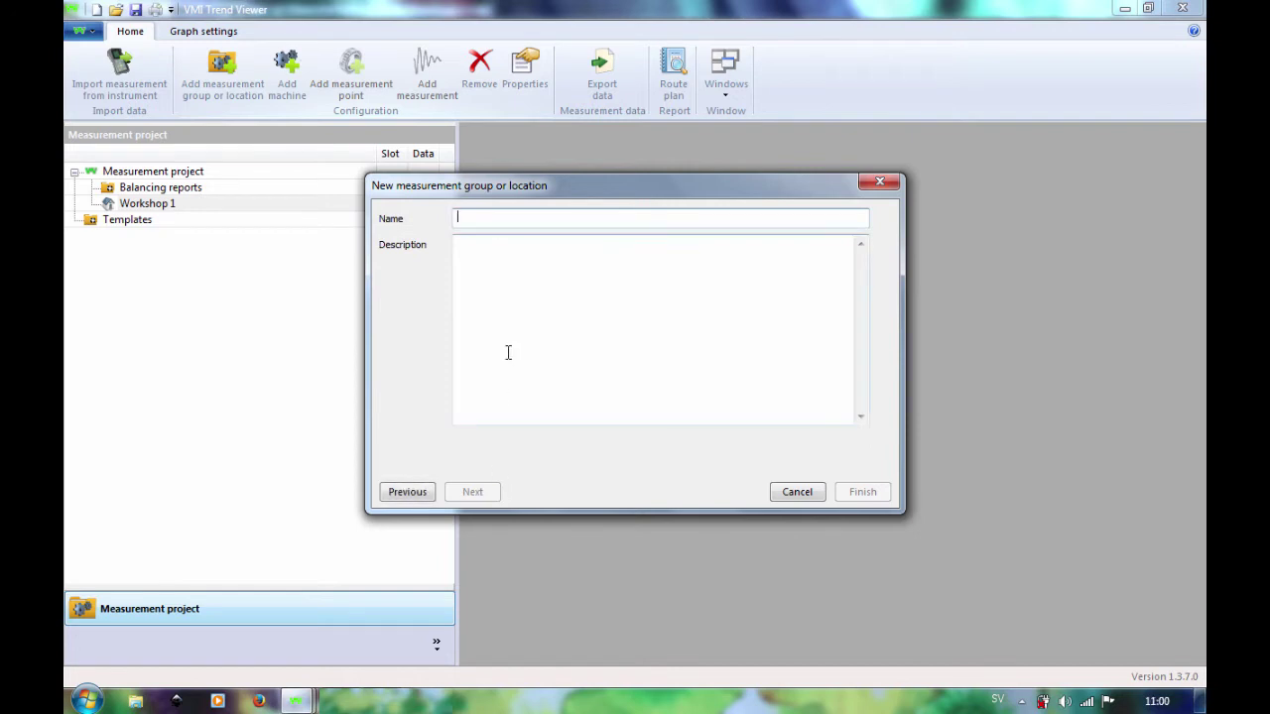
{"action": "type", "text": "Cutting"}
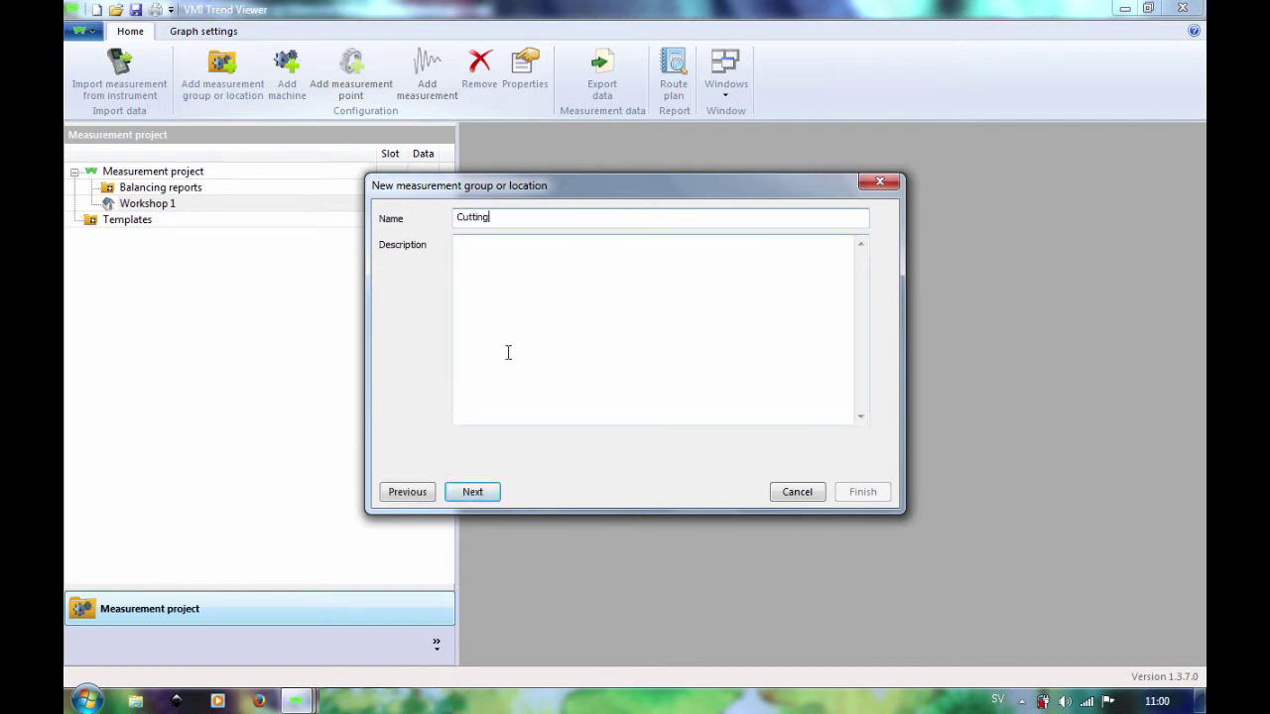
{"action": "type", "text": " department"}
{"action": "key", "text": "Tab"}
{"action": "type", "text": "Cutting Mac"}
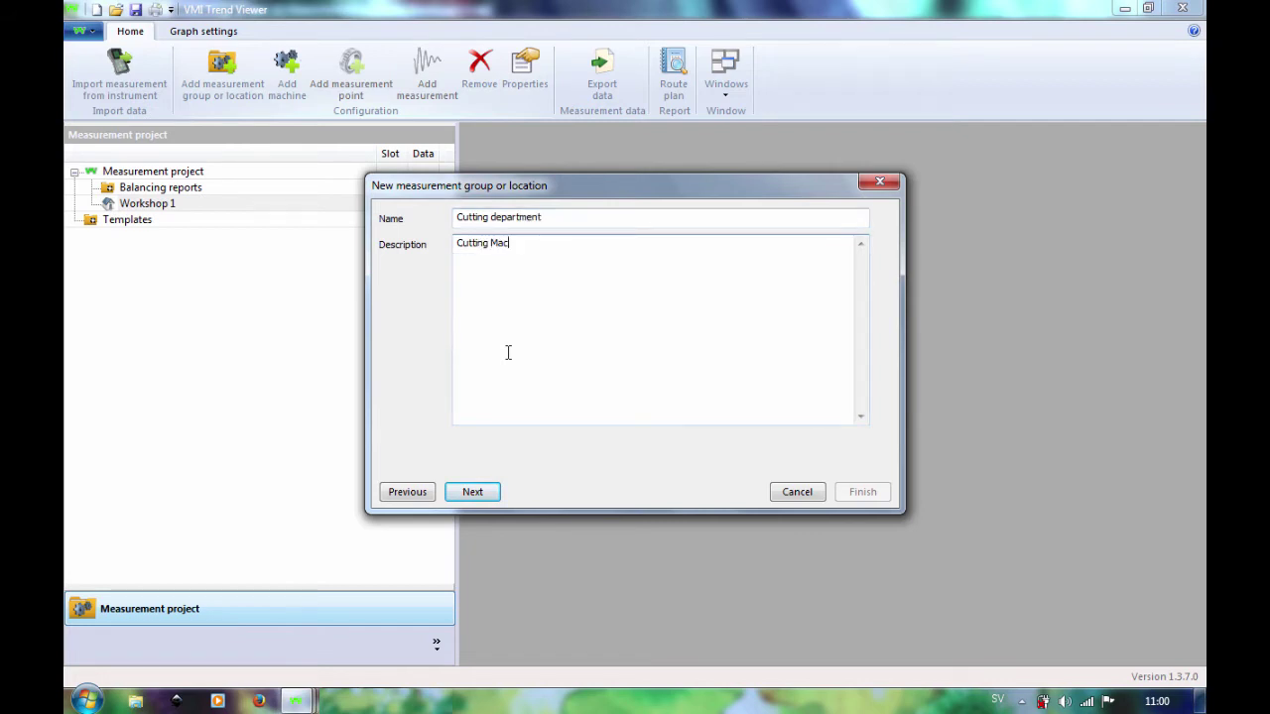
{"action": "type", "text": "hines"}
{"action": "left_click", "coordinate": [473, 493]}
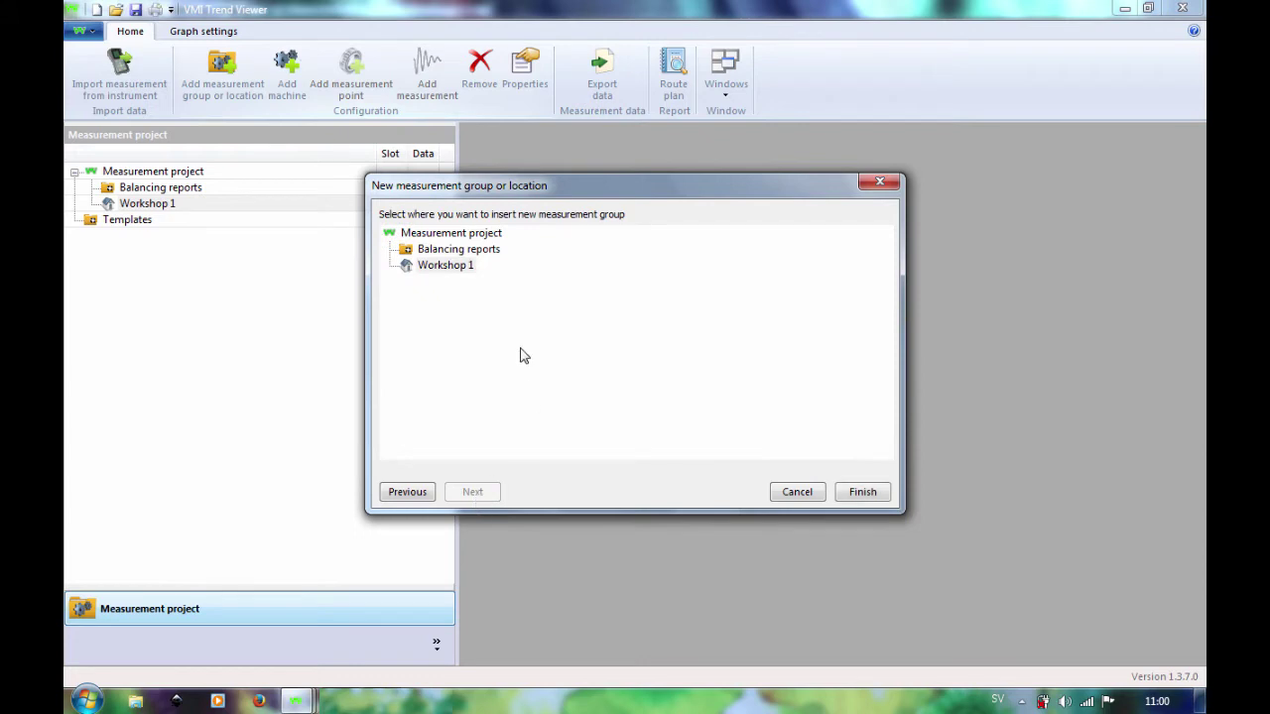
{"action": "left_click", "coordinate": [471, 276]}
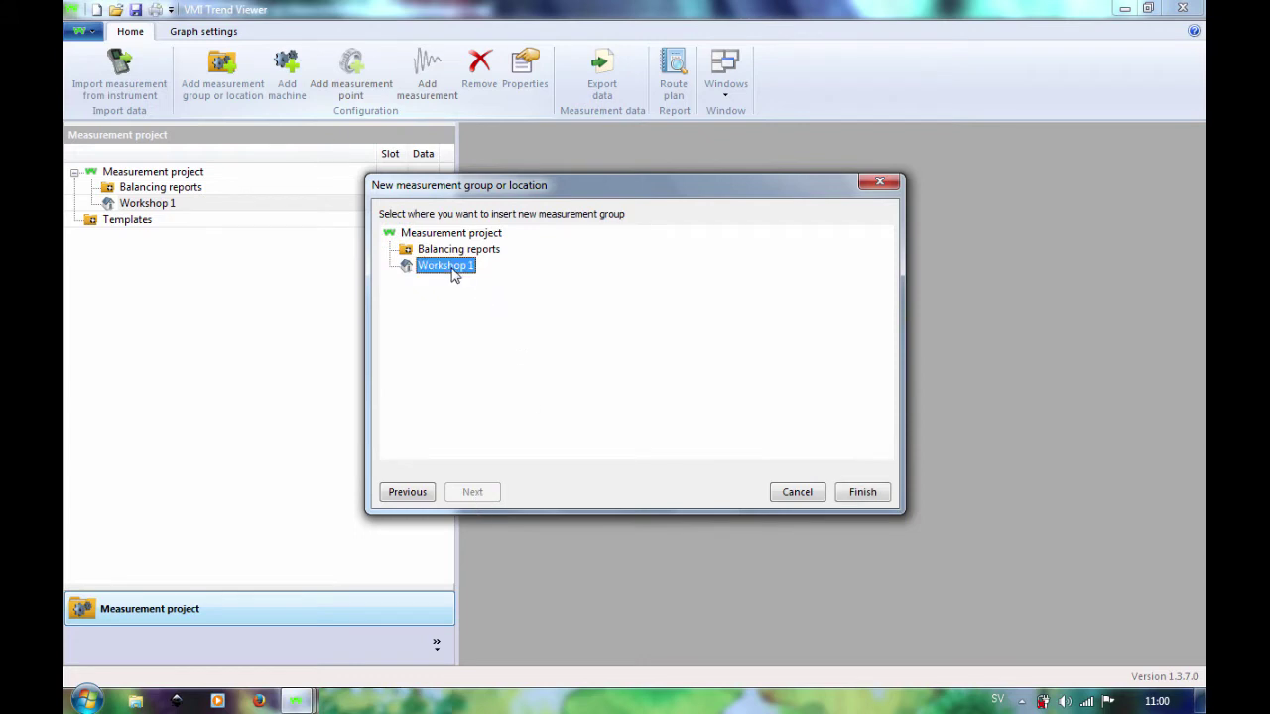
{"action": "left_click", "coordinate": [865, 494]}
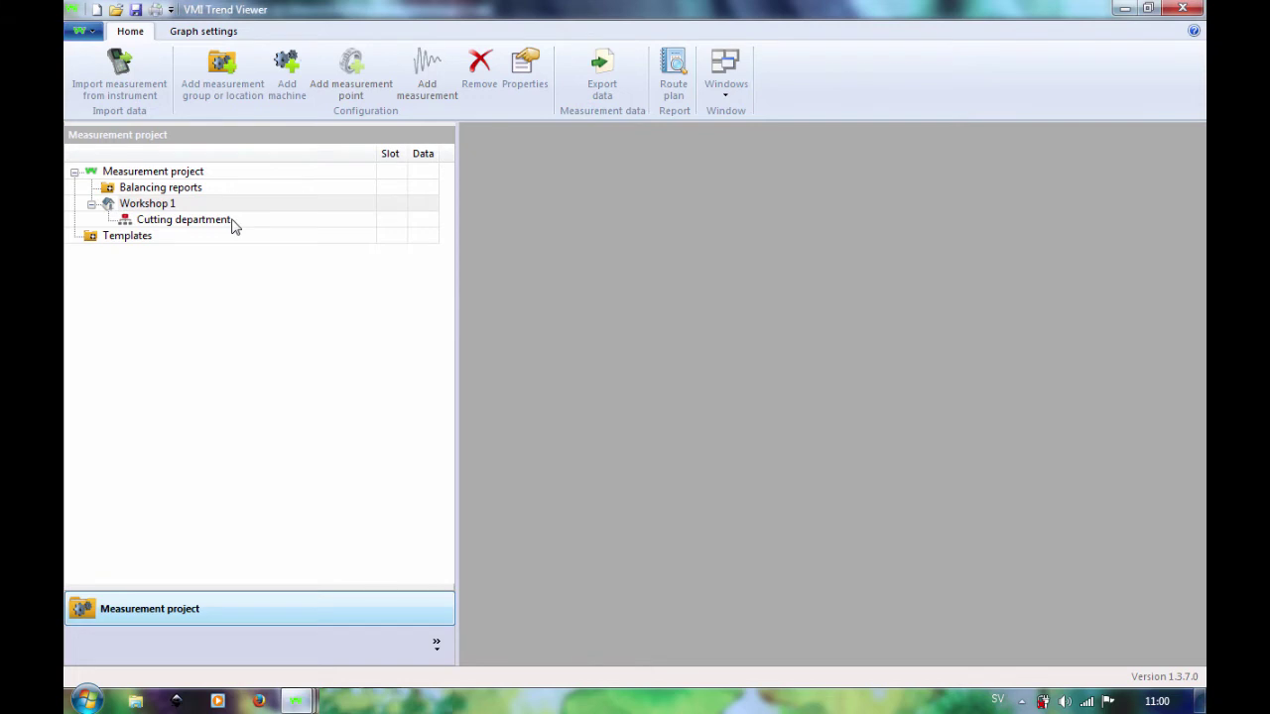
- Create blank machine 'Cutter 1', described 'Cutting Machine', inside Cutting department
{"action": "left_click", "coordinate": [235, 226]}
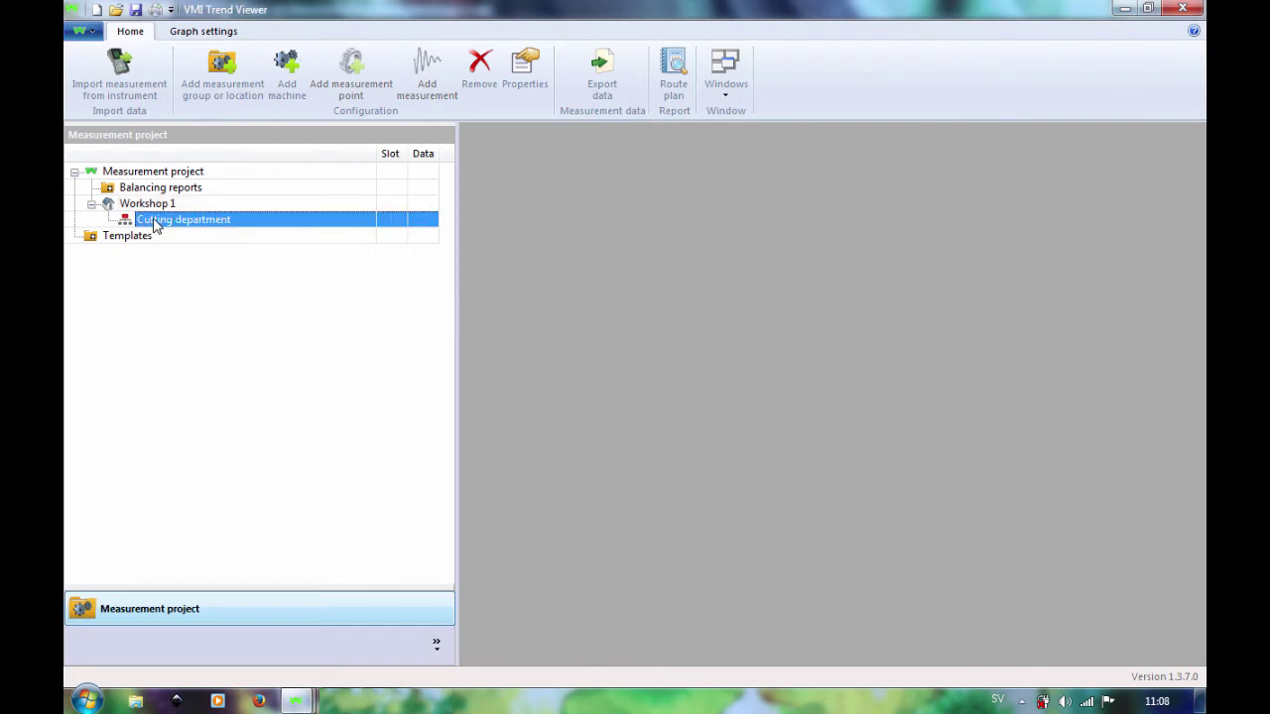
{"action": "left_click", "coordinate": [285, 96]}
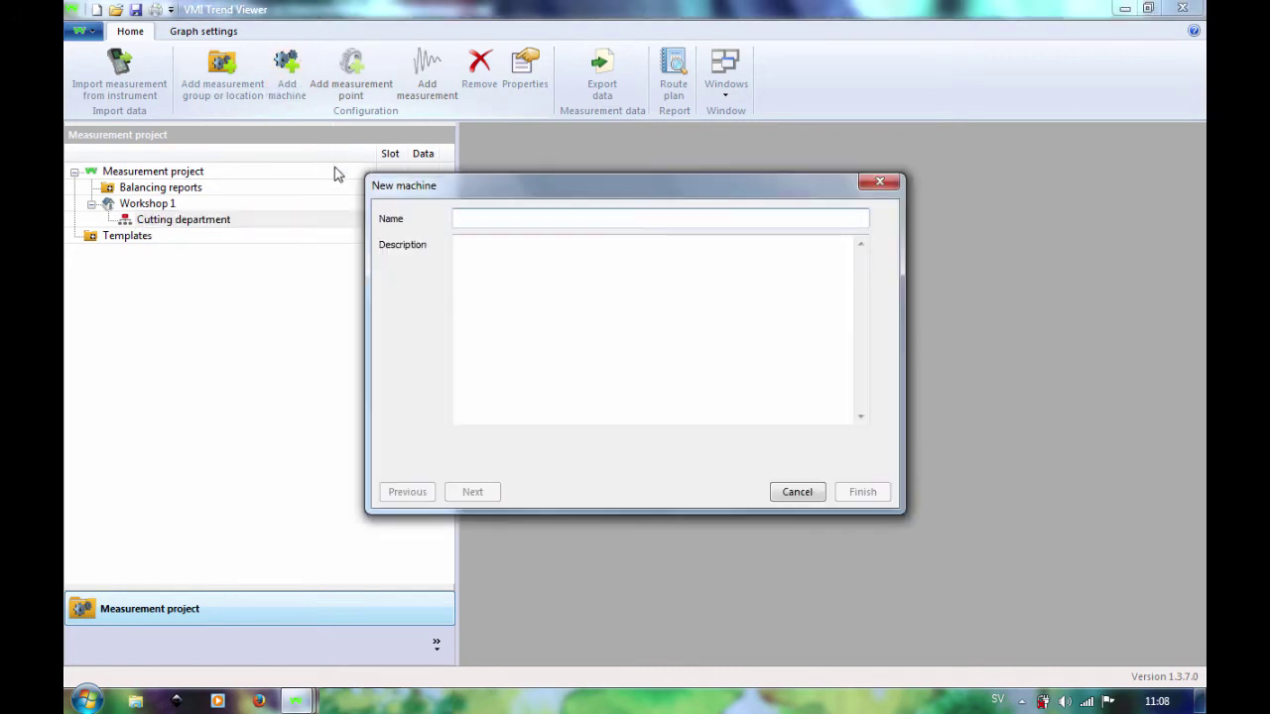
{"action": "type", "text": "Cutter 1"}
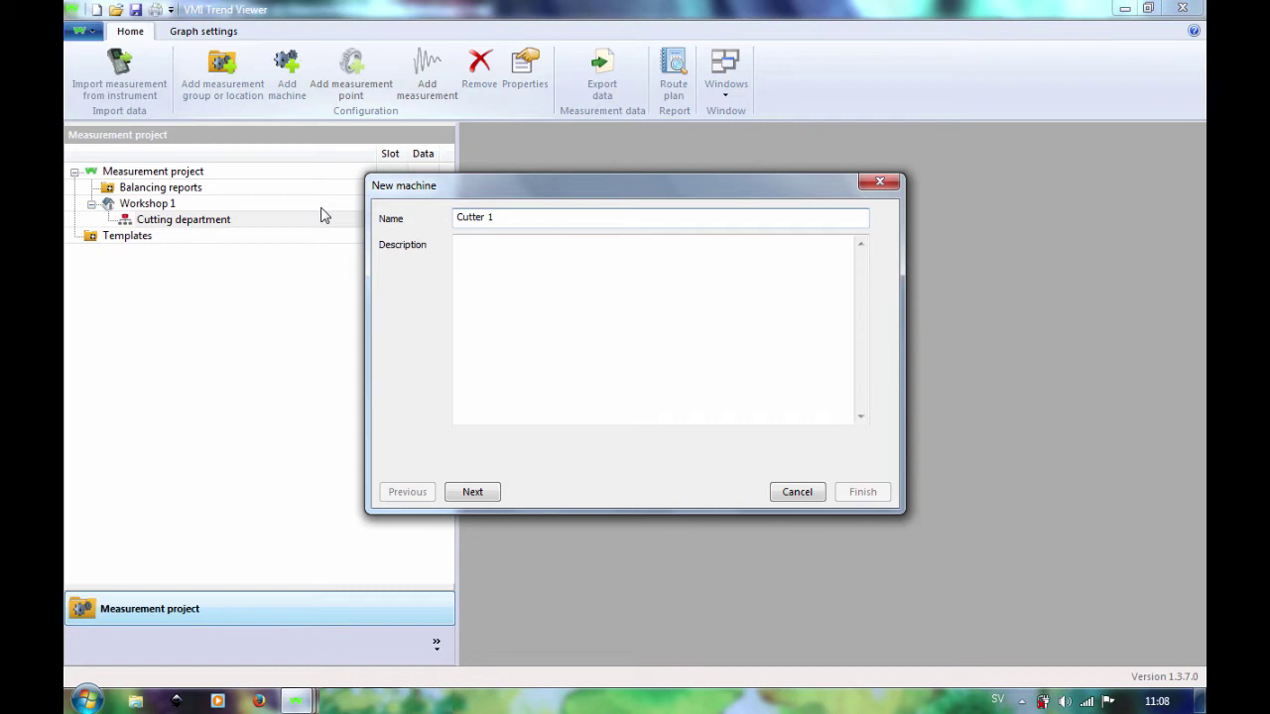
{"action": "key", "text": "Tab"}
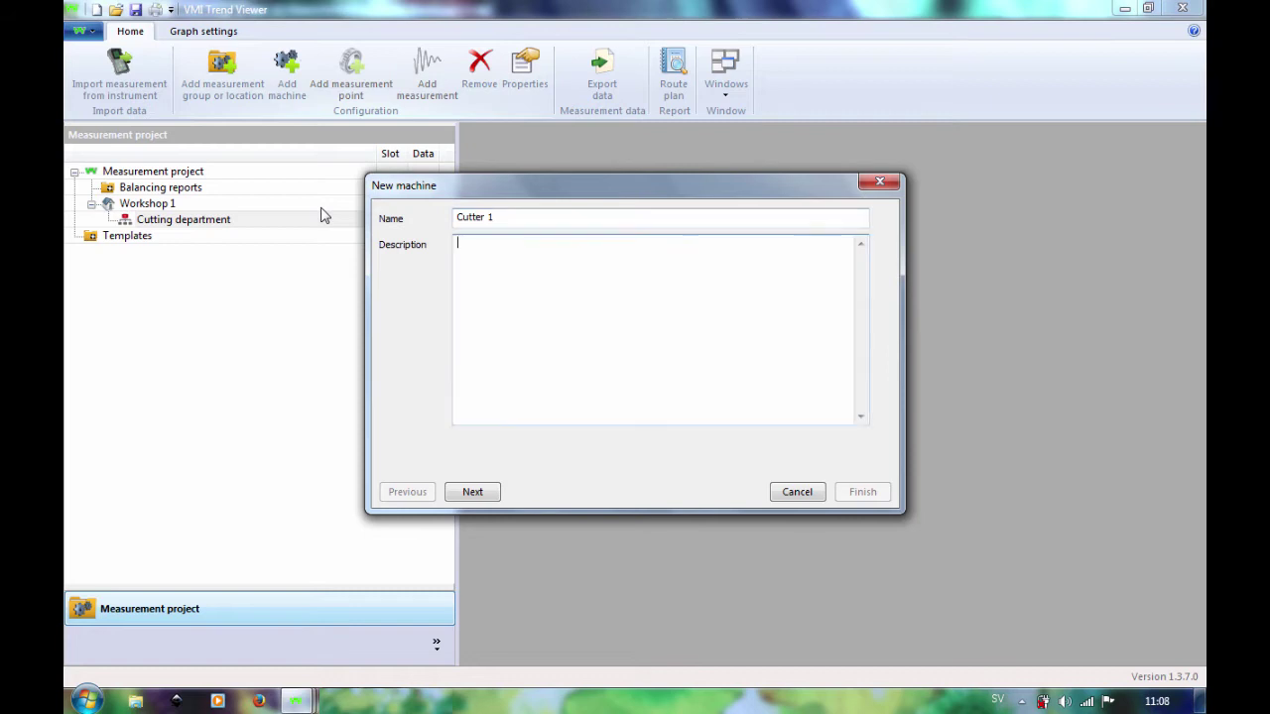
{"action": "type", "text": "Cutting Machine"}
{"action": "left_click", "coordinate": [478, 499]}
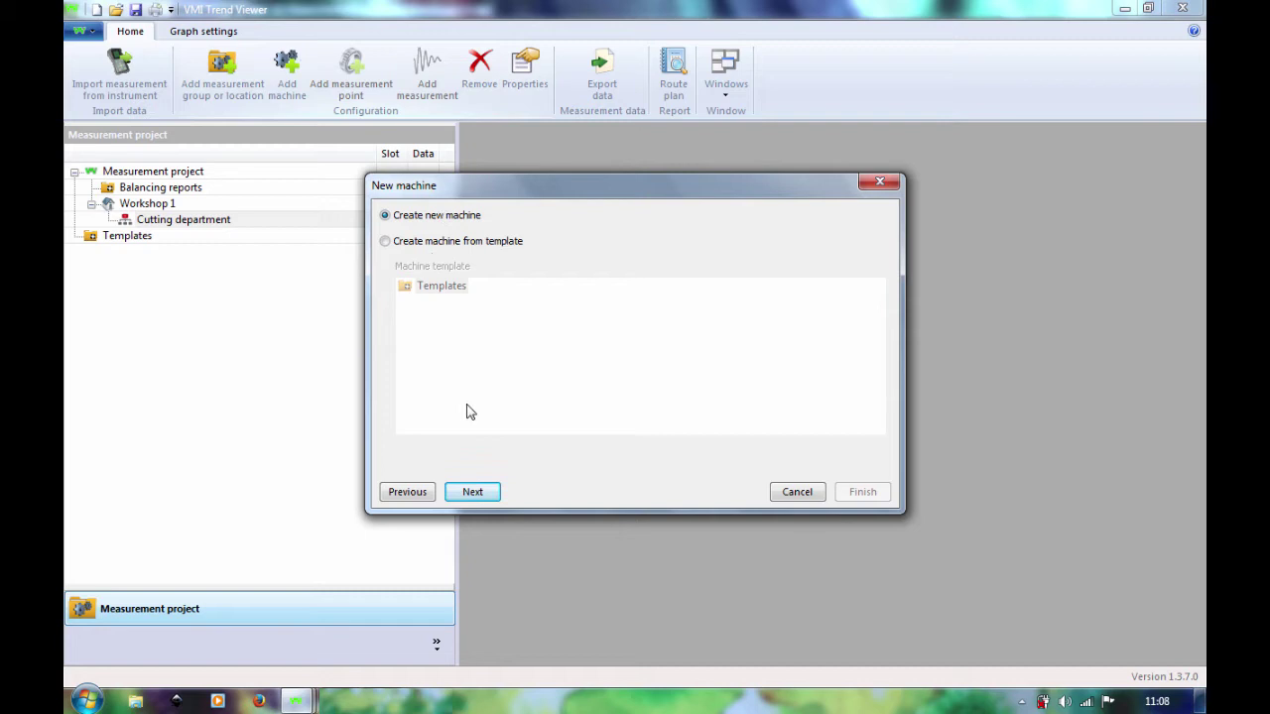
{"action": "left_click", "coordinate": [472, 493]}
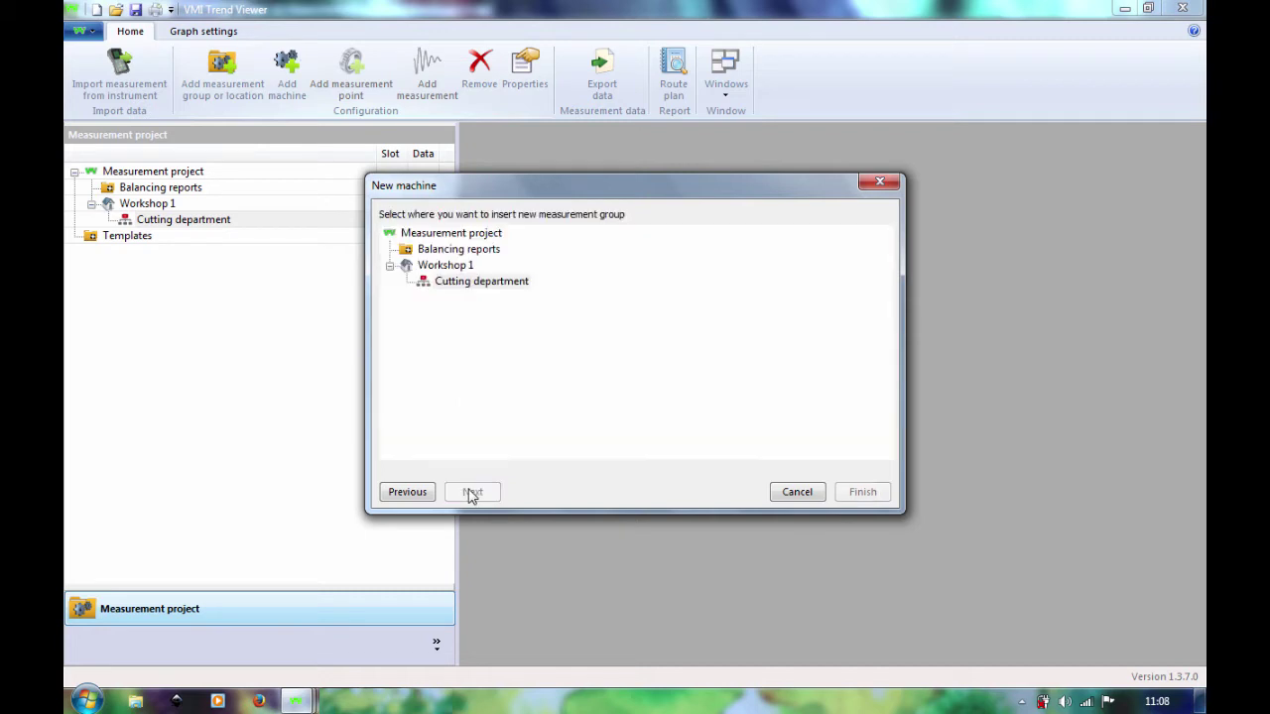
{"action": "left_click", "coordinate": [468, 283]}
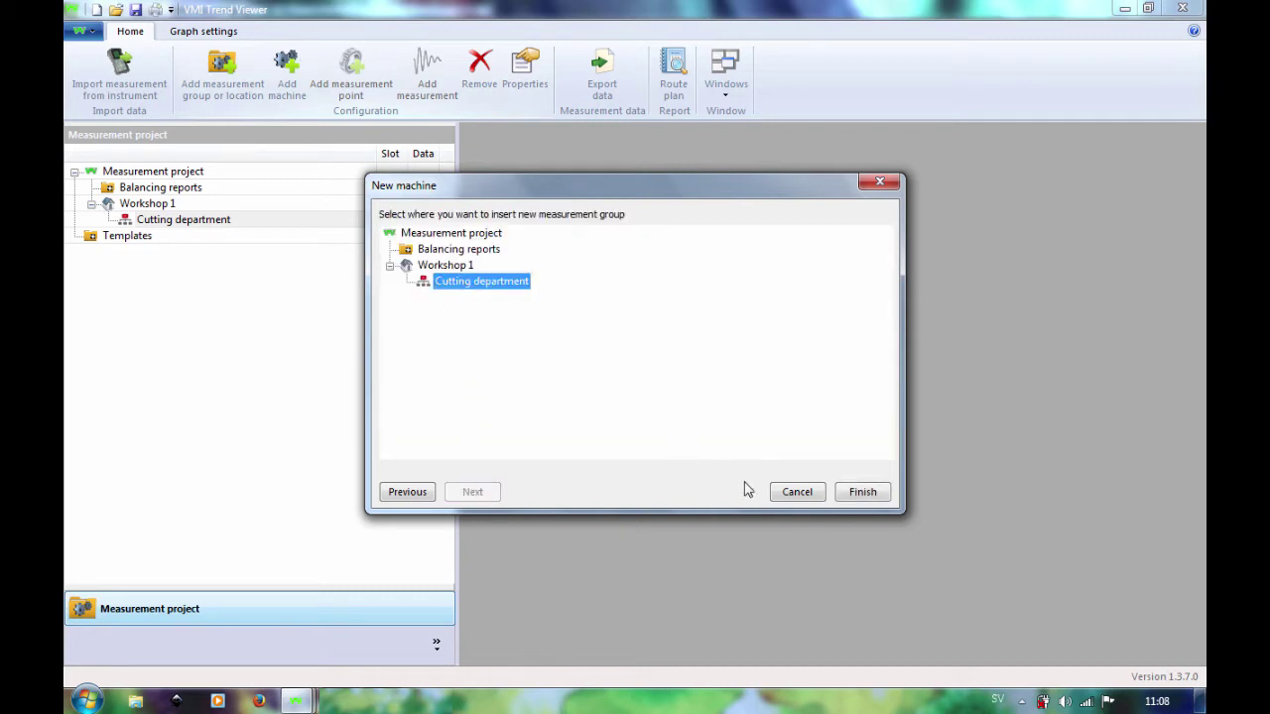
{"action": "left_click", "coordinate": [863, 494]}
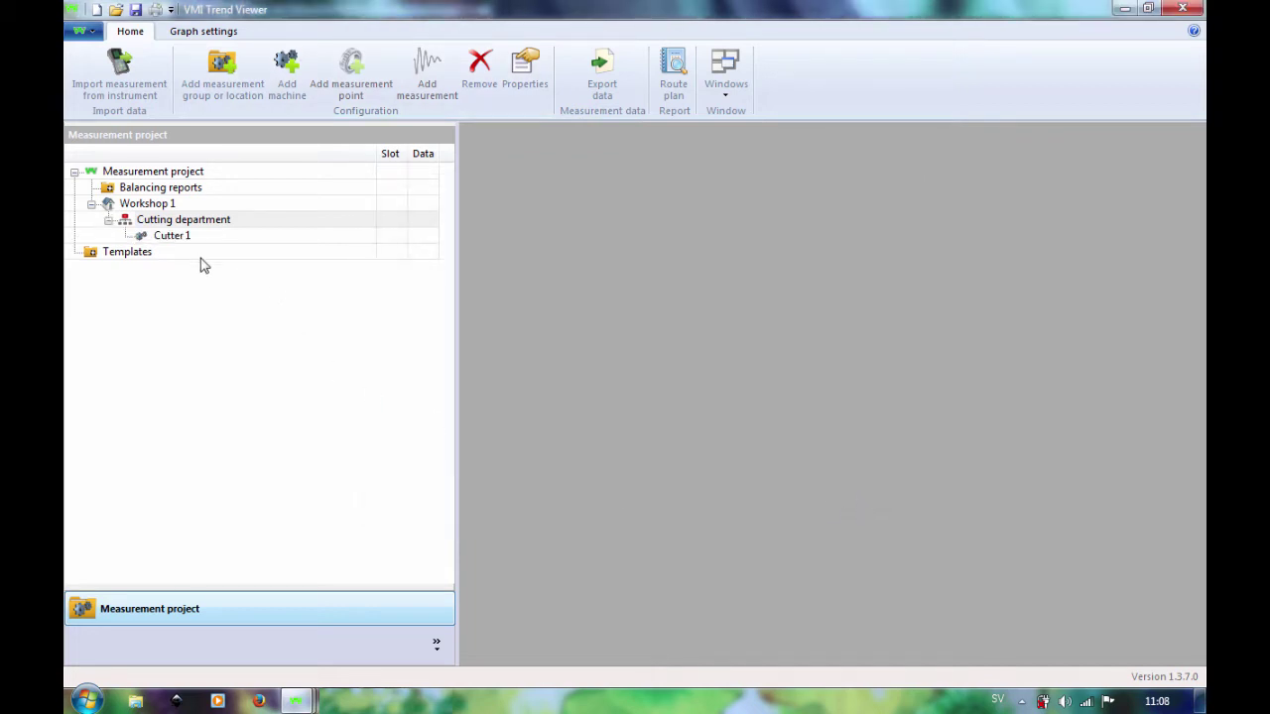
- Start measurement point 'Point 1' on Cutter 1, described 'Free End Bearing of Motor'
{"action": "left_click", "coordinate": [176, 240]}
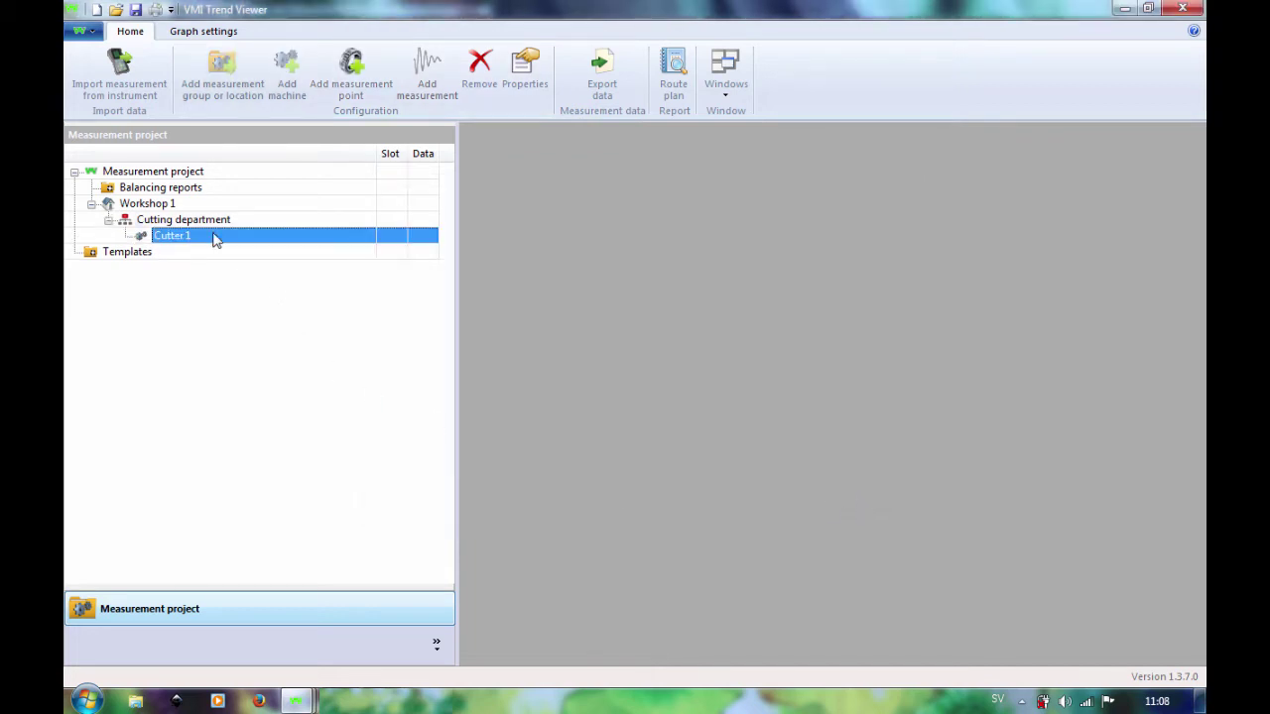
{"action": "left_click", "coordinate": [352, 91]}
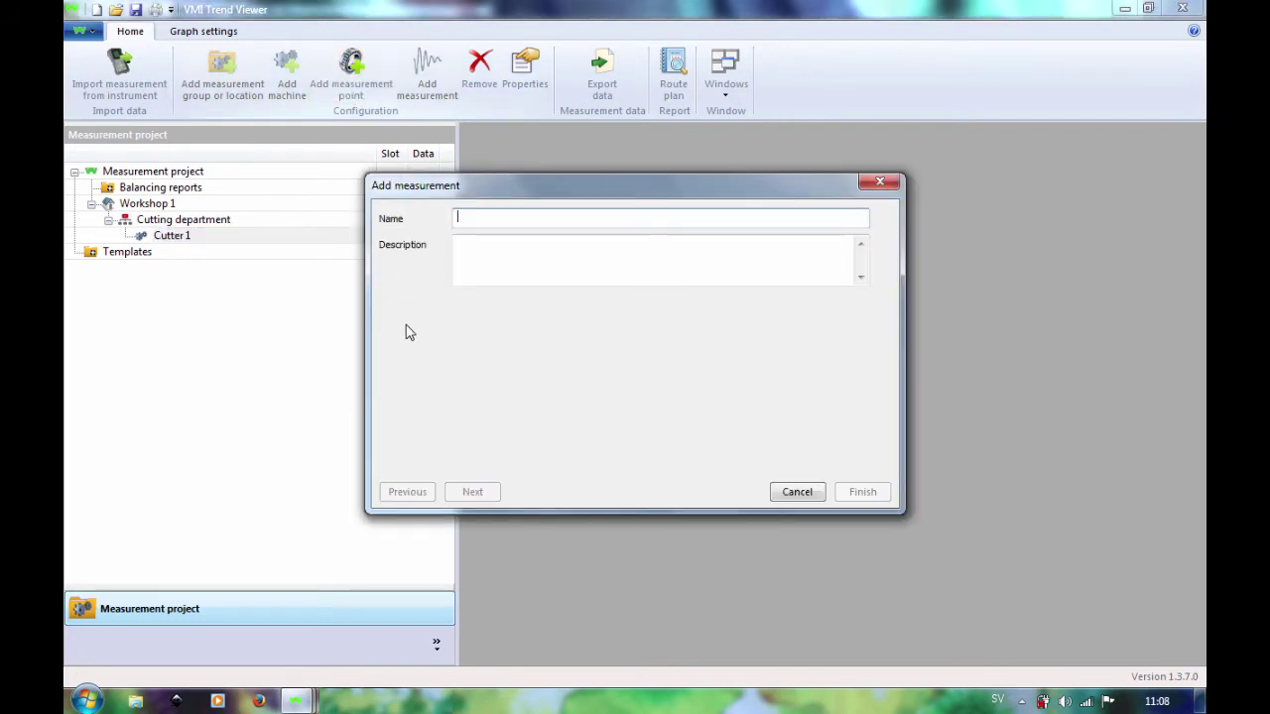
{"action": "type", "text": "Poin"}
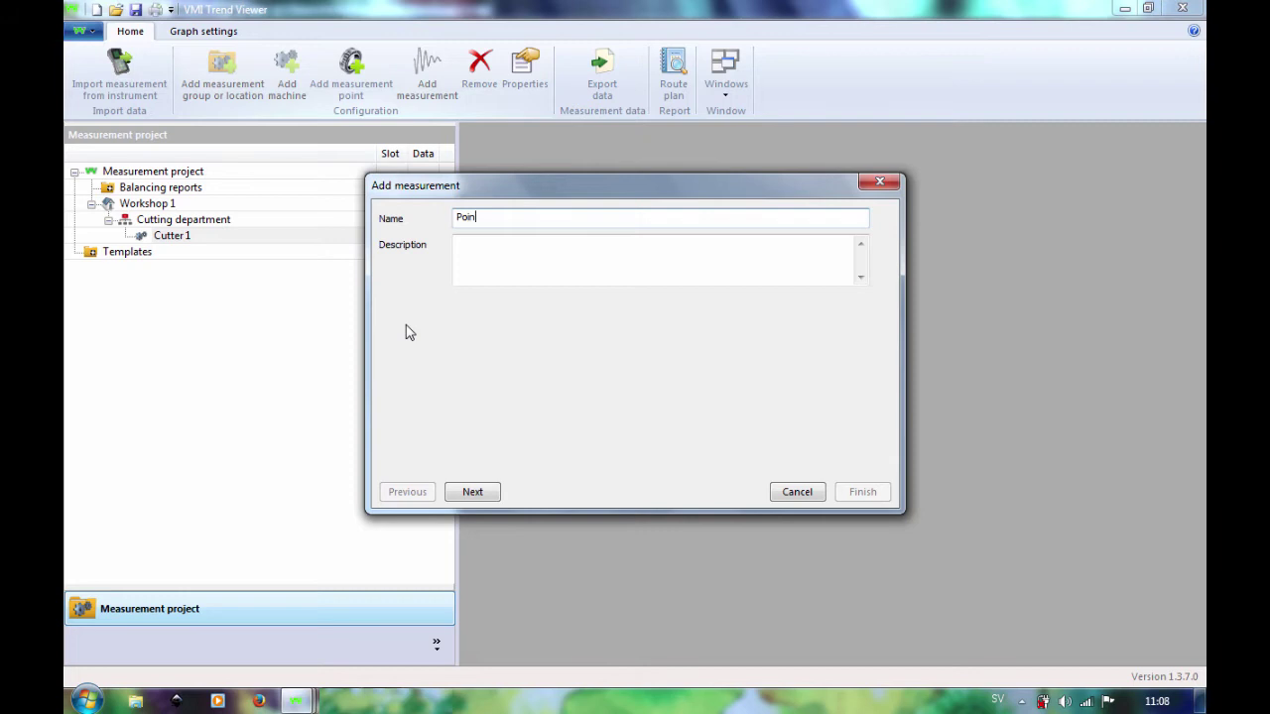
{"action": "type", "text": "t 1"}
{"action": "left_click", "coordinate": [477, 248]}
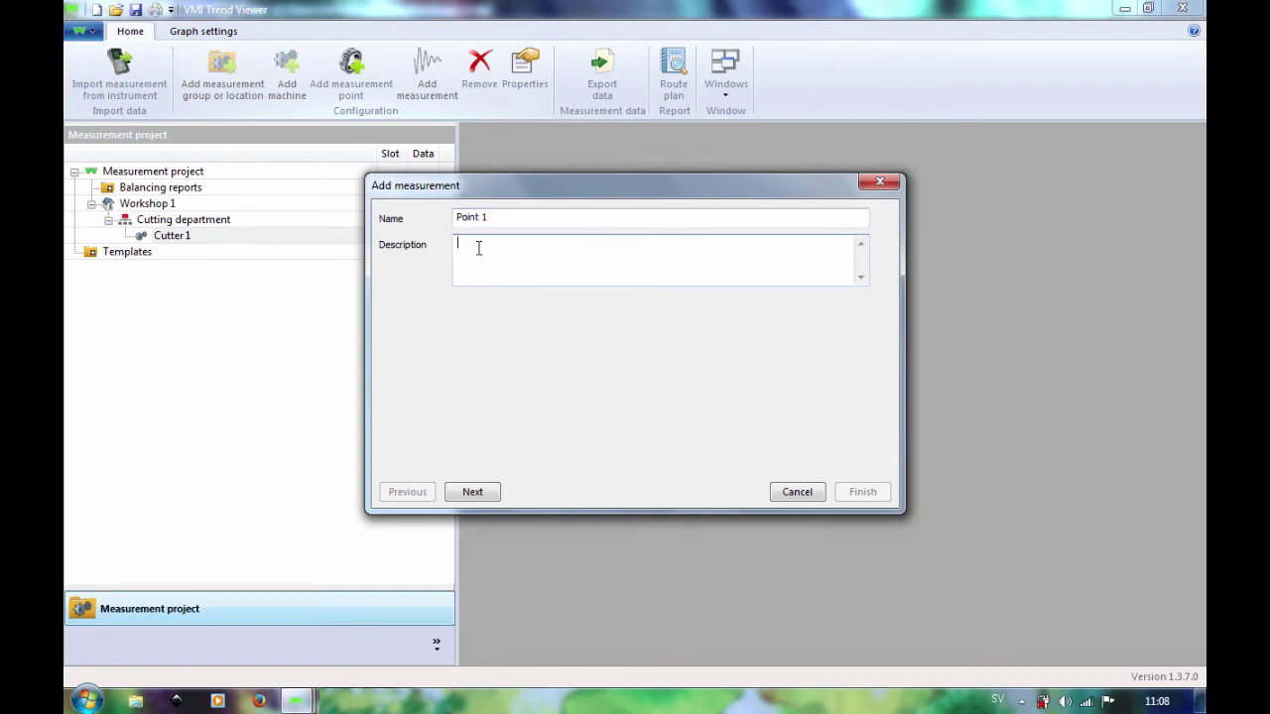
{"action": "type", "text": "Free End Bearing of Motor"}
{"action": "left_click", "coordinate": [473, 493]}
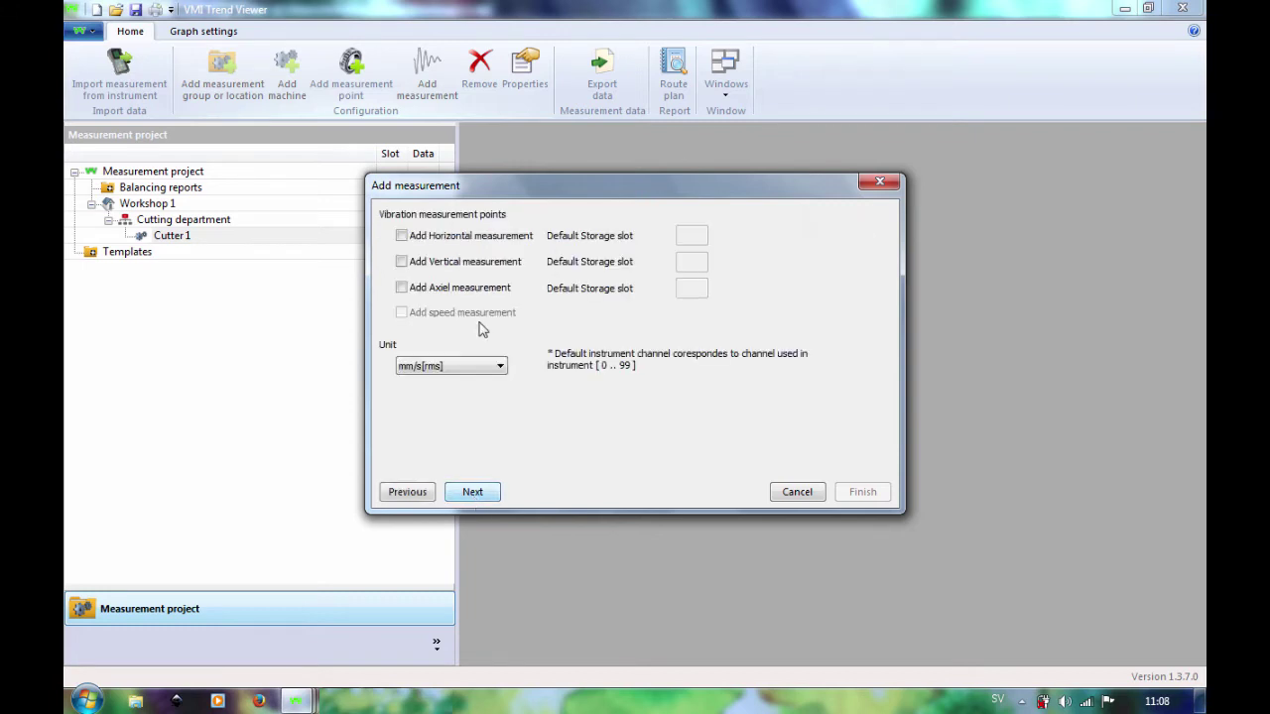
- Include horizontal and vertical vibration measurements with unit mm/s[rms]
{"action": "left_click", "coordinate": [408, 237]}
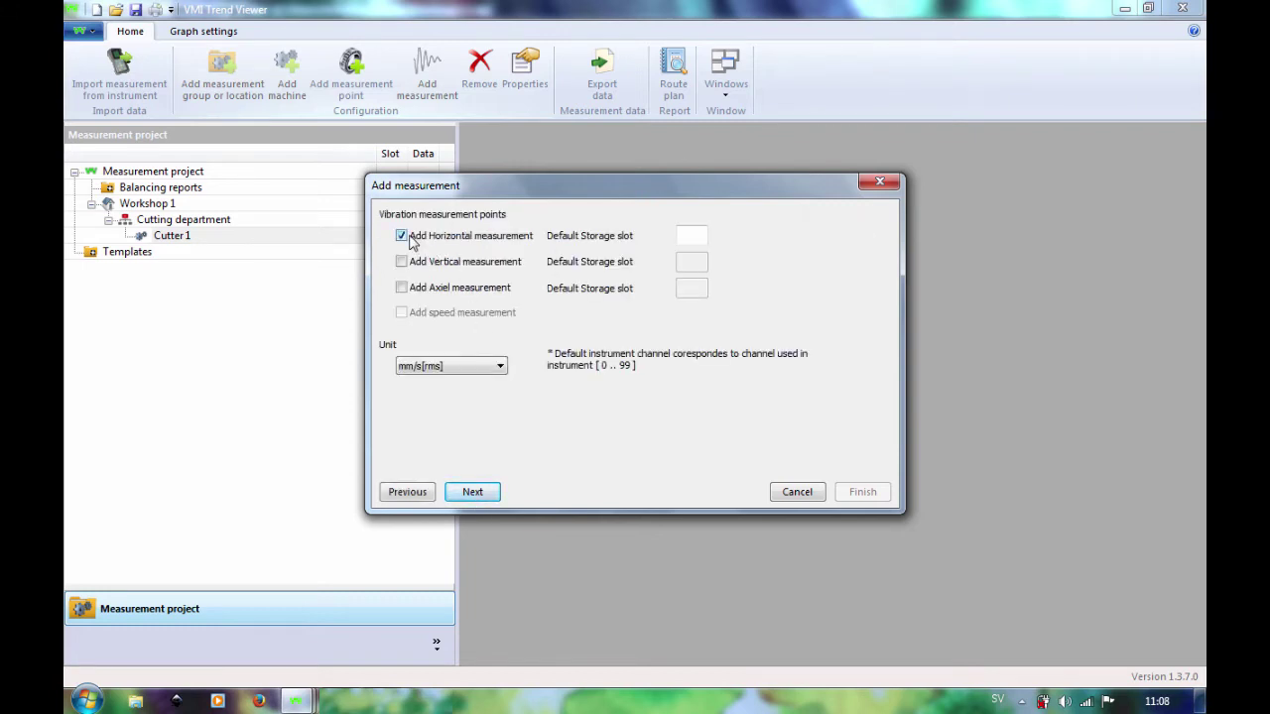
{"action": "left_click", "coordinate": [401, 261]}
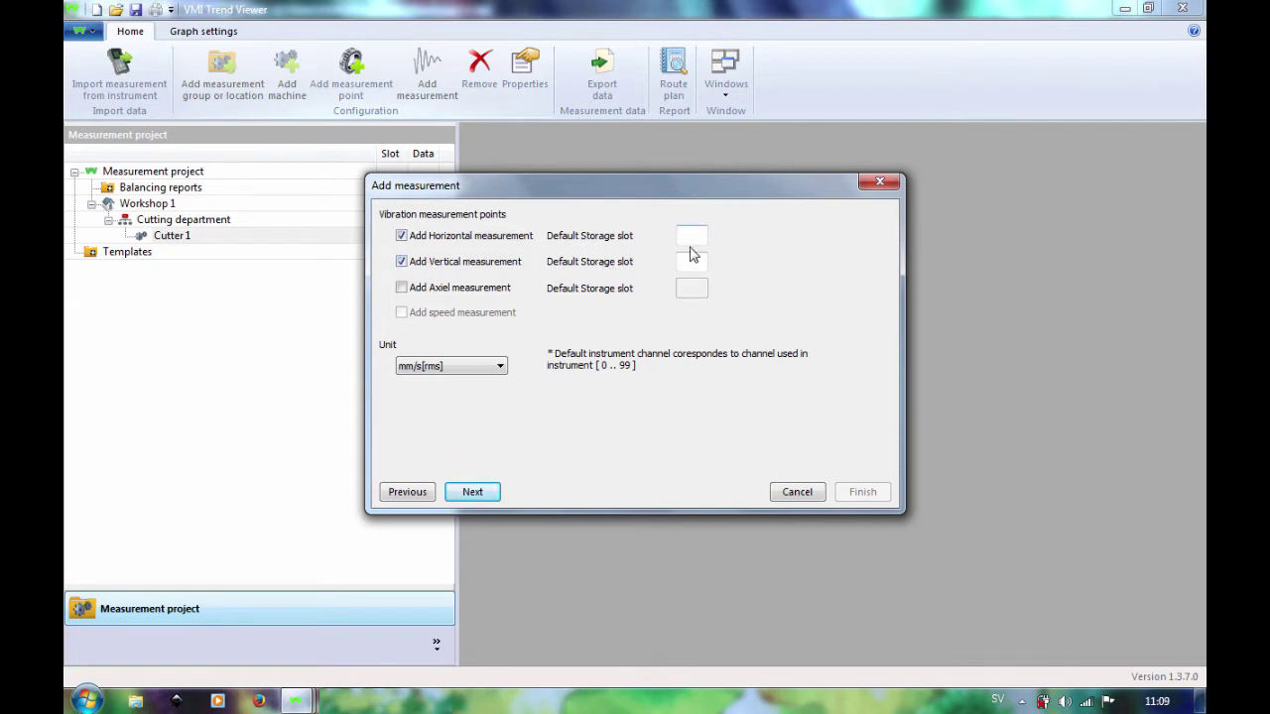
{"action": "left_click", "coordinate": [457, 366]}
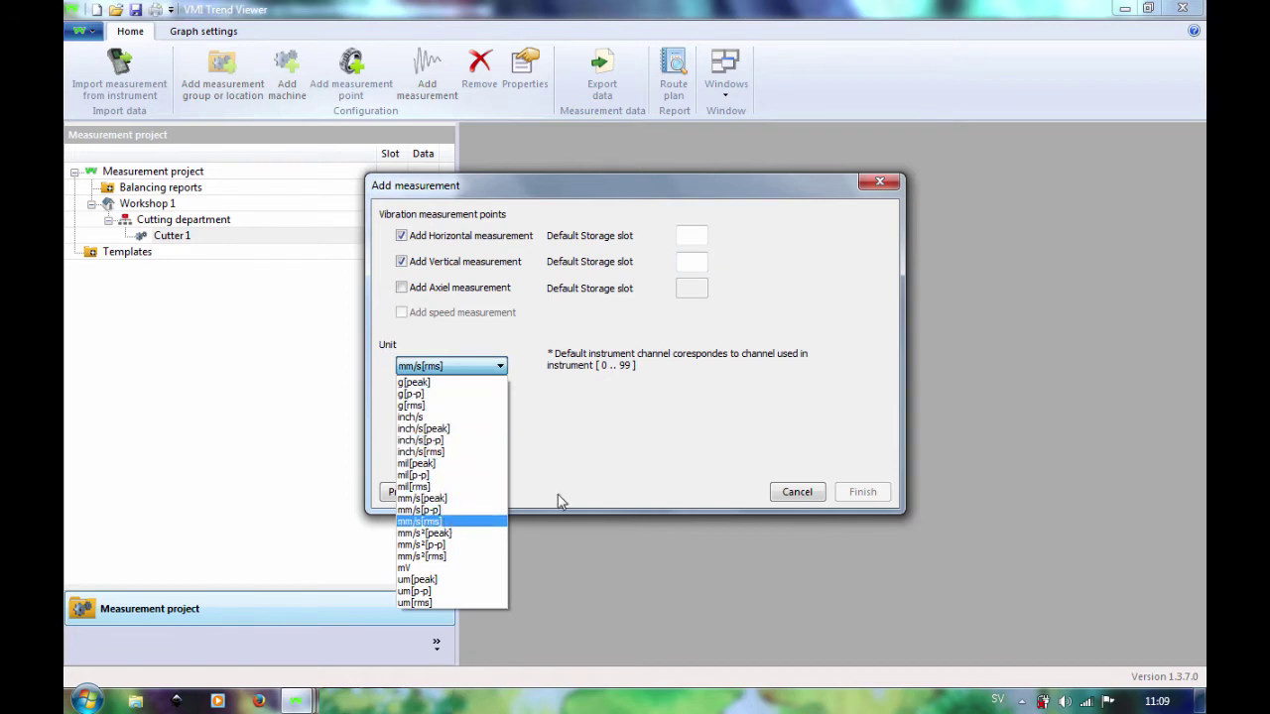
{"action": "left_click", "coordinate": [496, 520]}
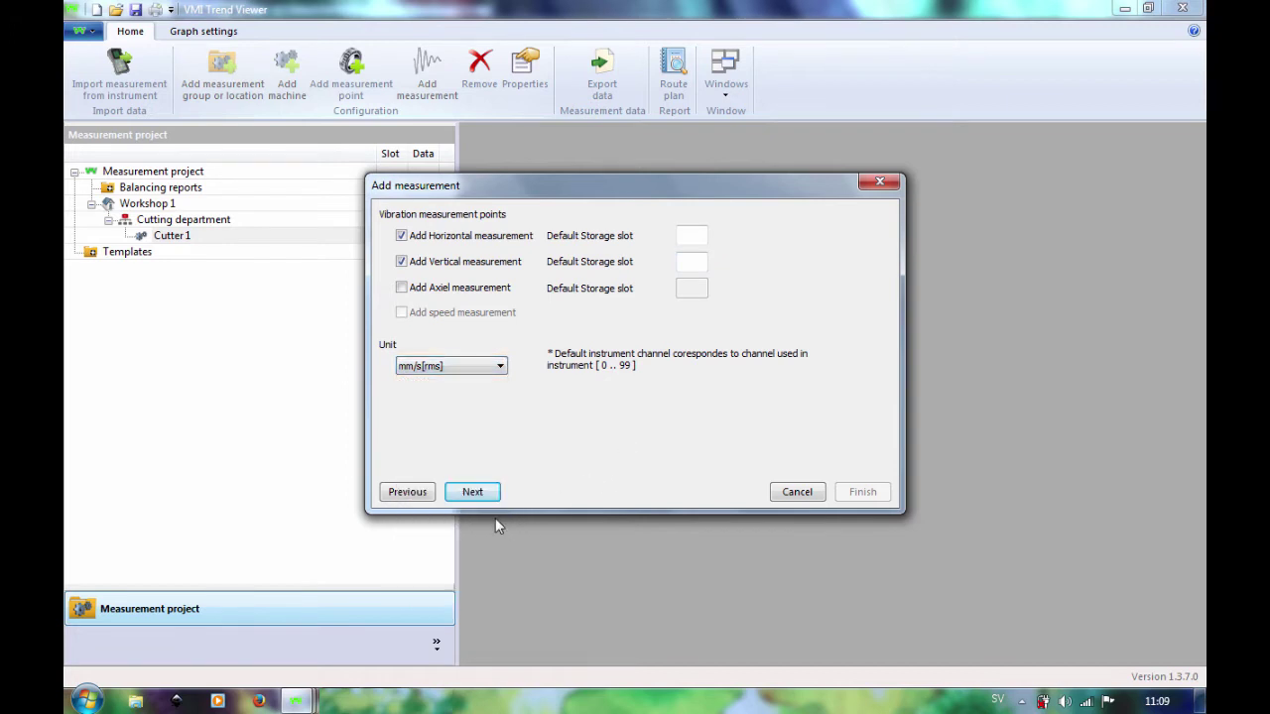
{"action": "left_click", "coordinate": [486, 493]}
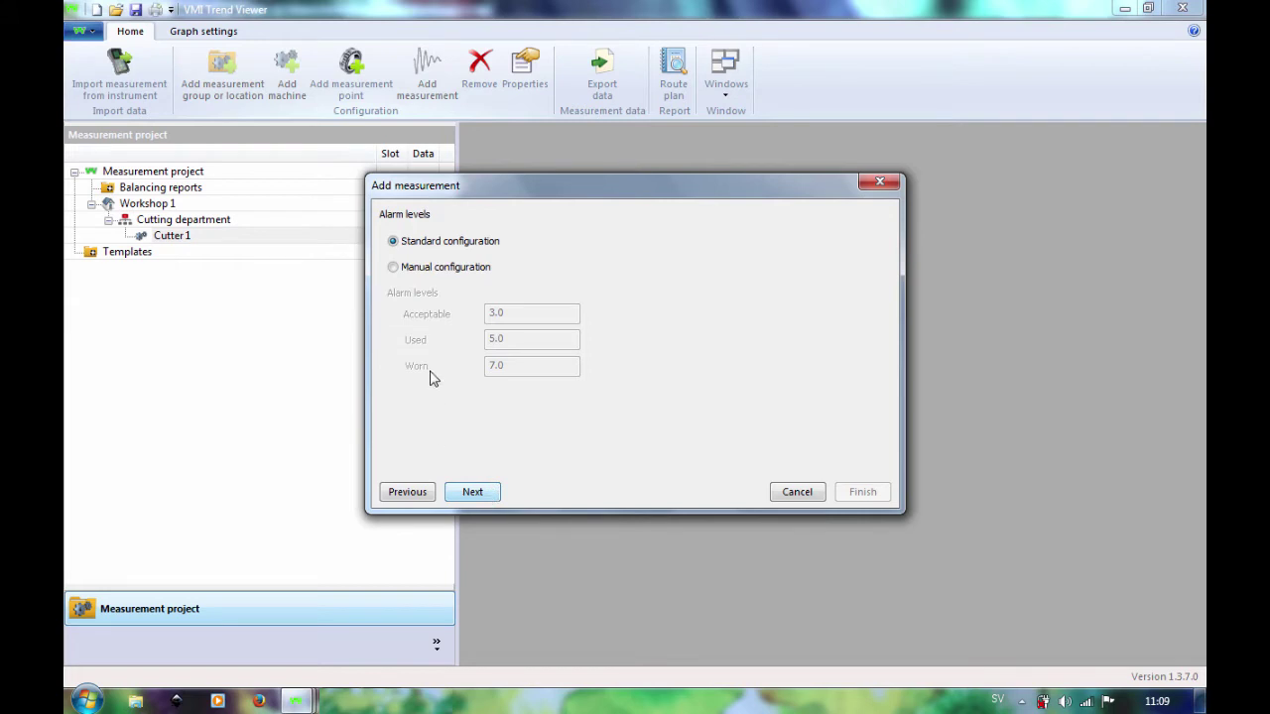
- Keep standard alarm levels 3.0/5.0/7.0 and bearing limits, with one °C temperature measurement per point
{"action": "left_click", "coordinate": [393, 268]}
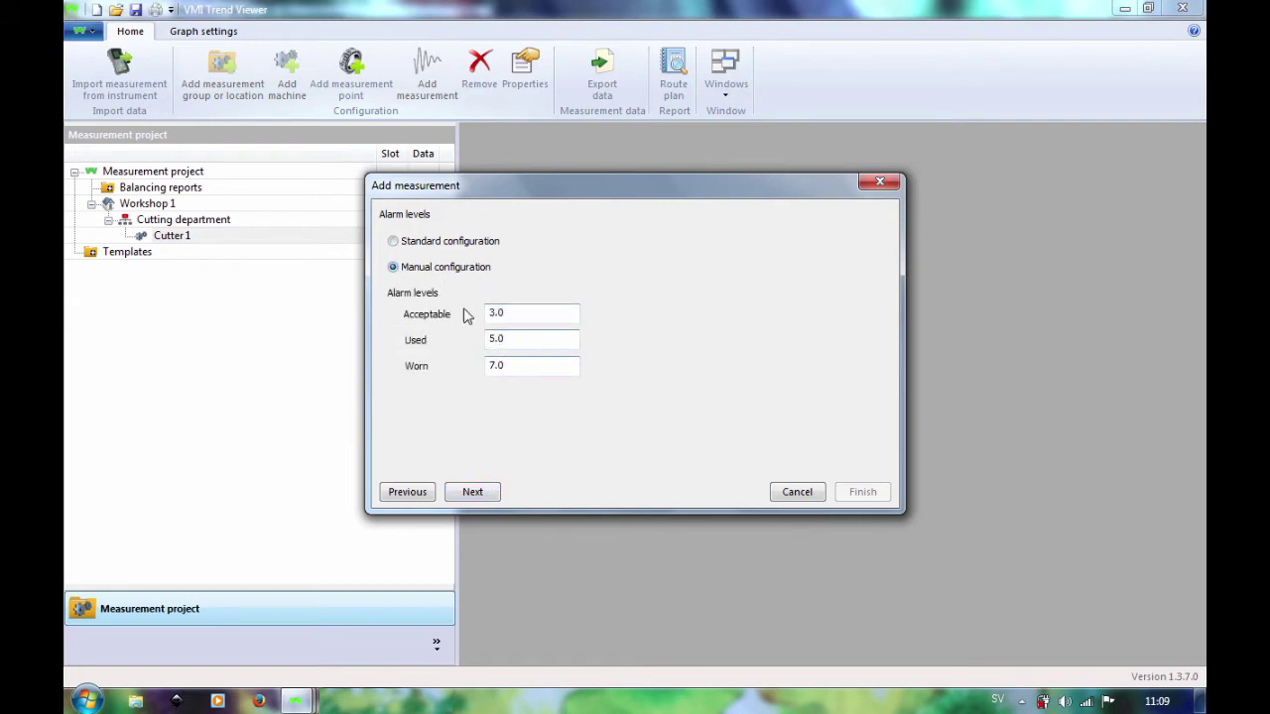
{"action": "left_click", "coordinate": [393, 241]}
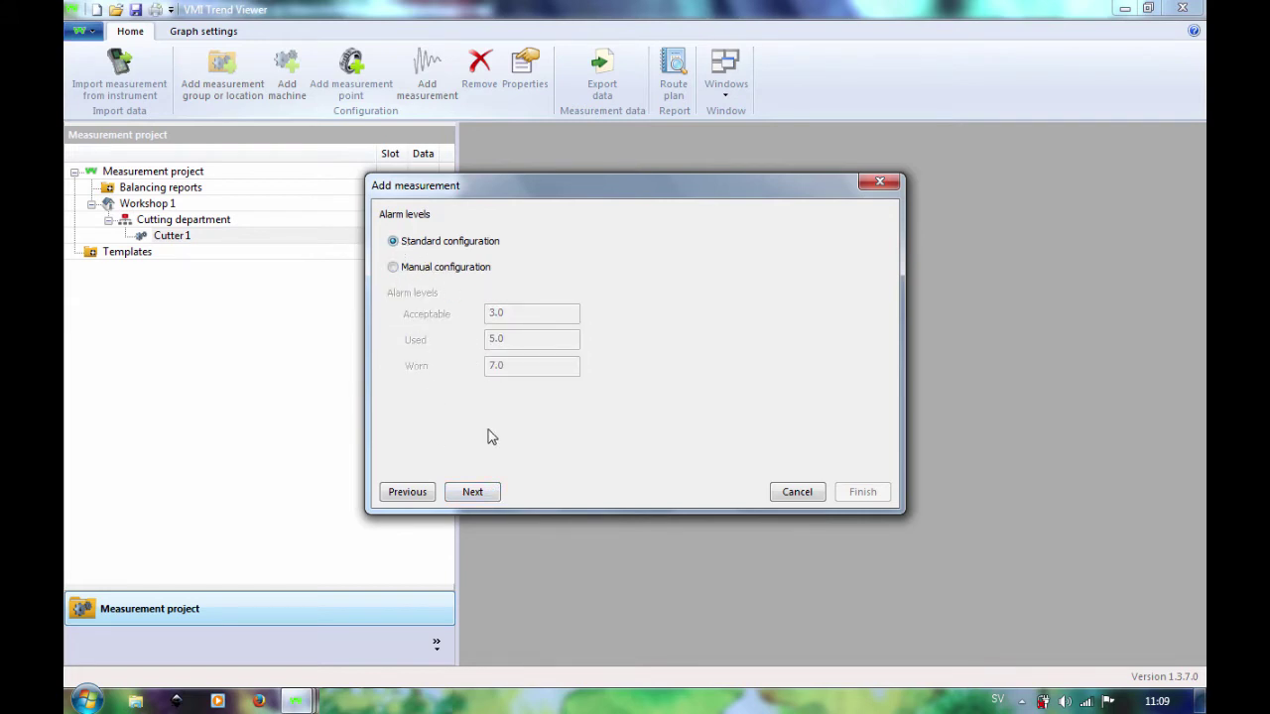
{"action": "left_click", "coordinate": [474, 492]}
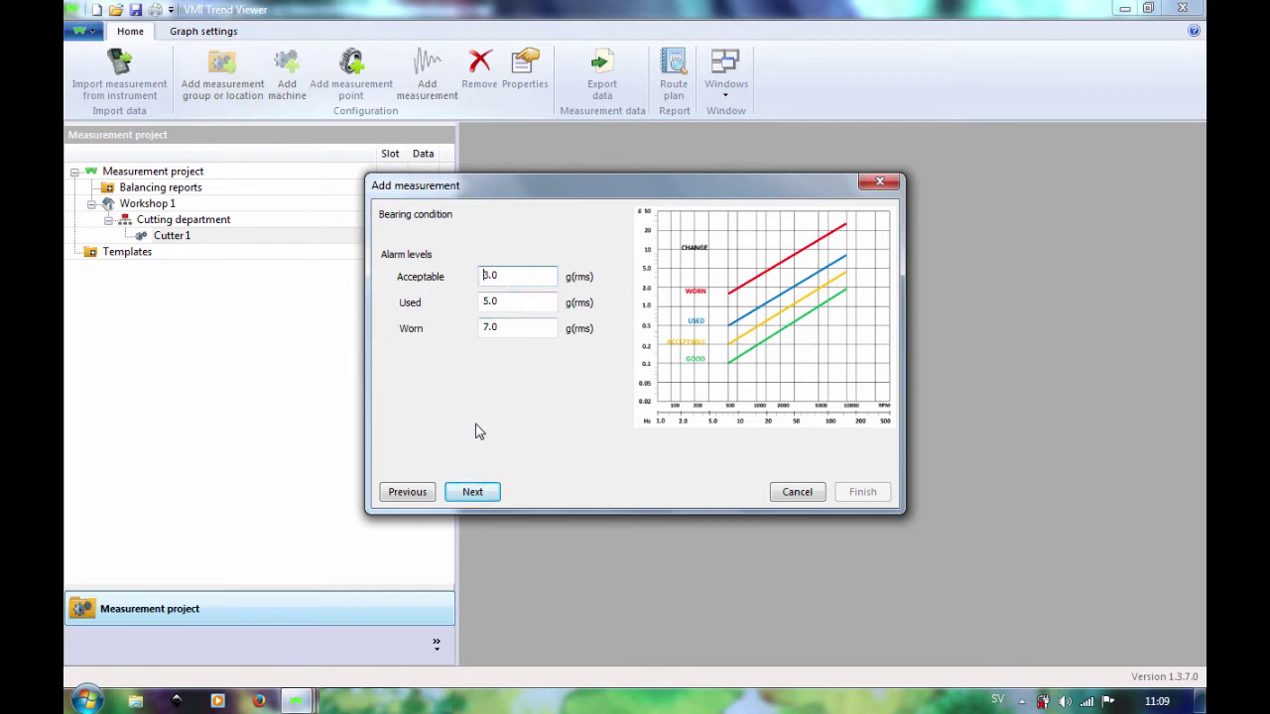
{"action": "left_click", "coordinate": [472, 493]}
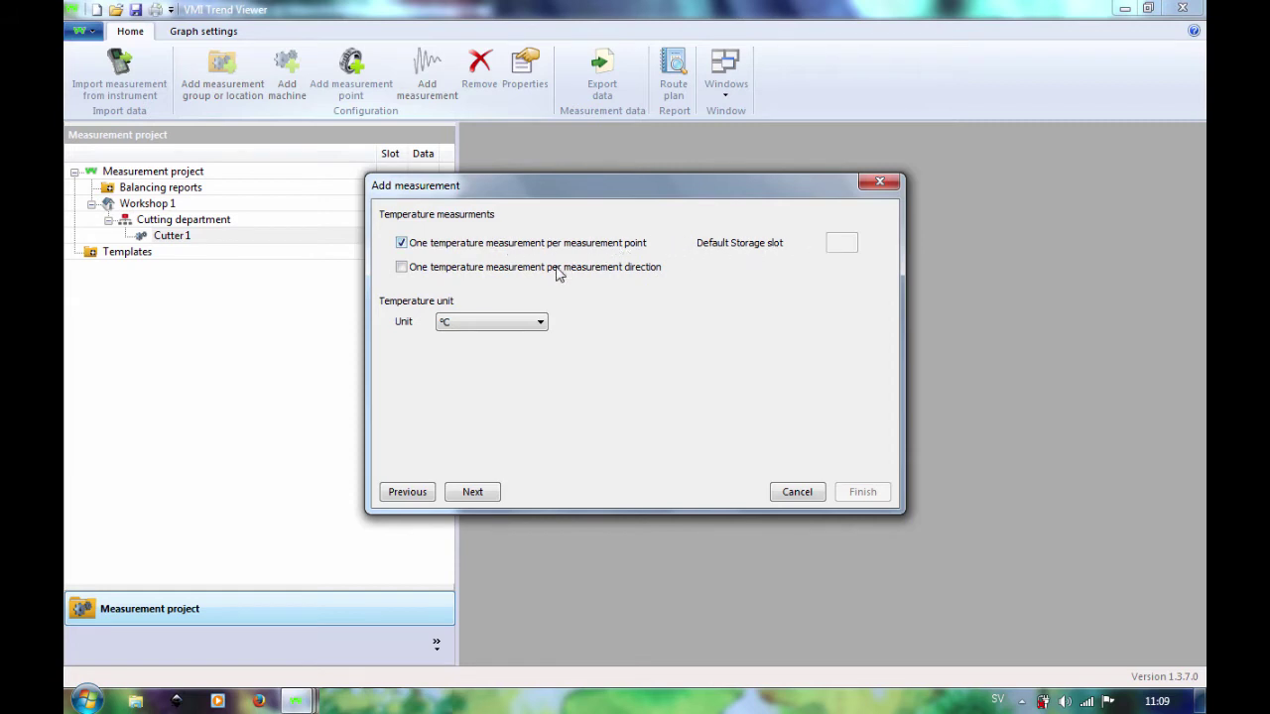
{"action": "left_click", "coordinate": [496, 325]}
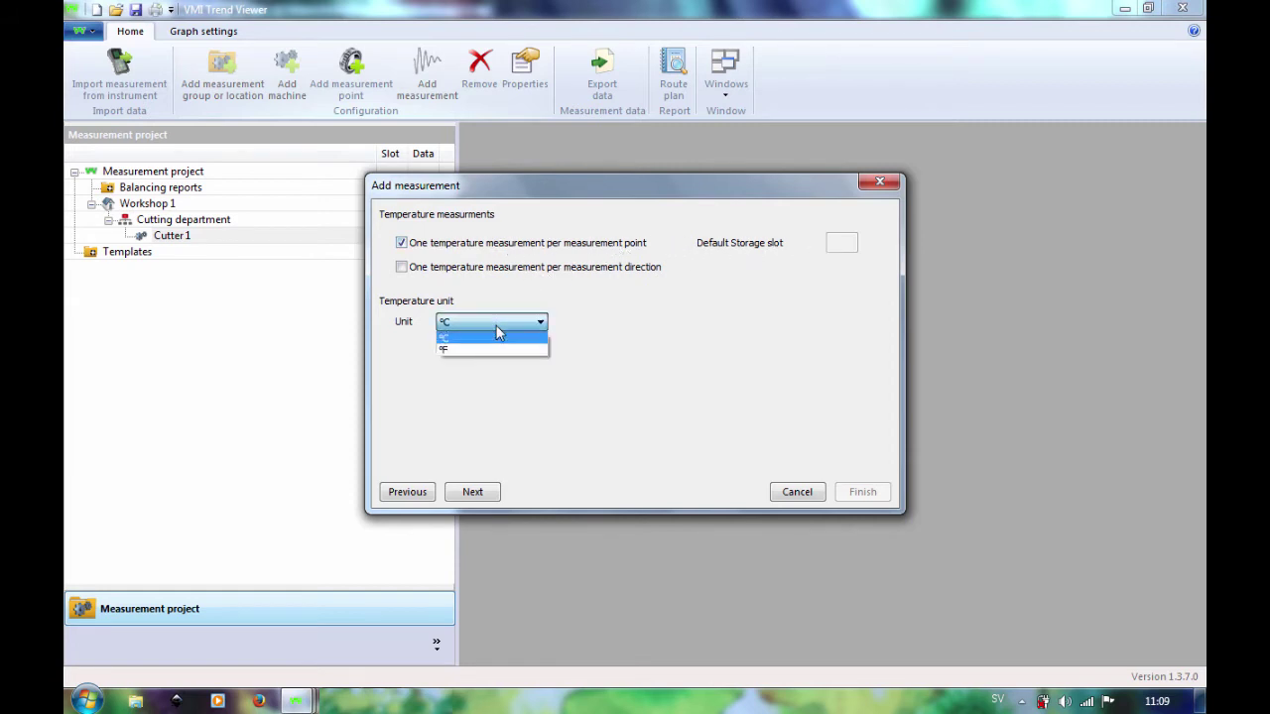
{"action": "left_click", "coordinate": [498, 333]}
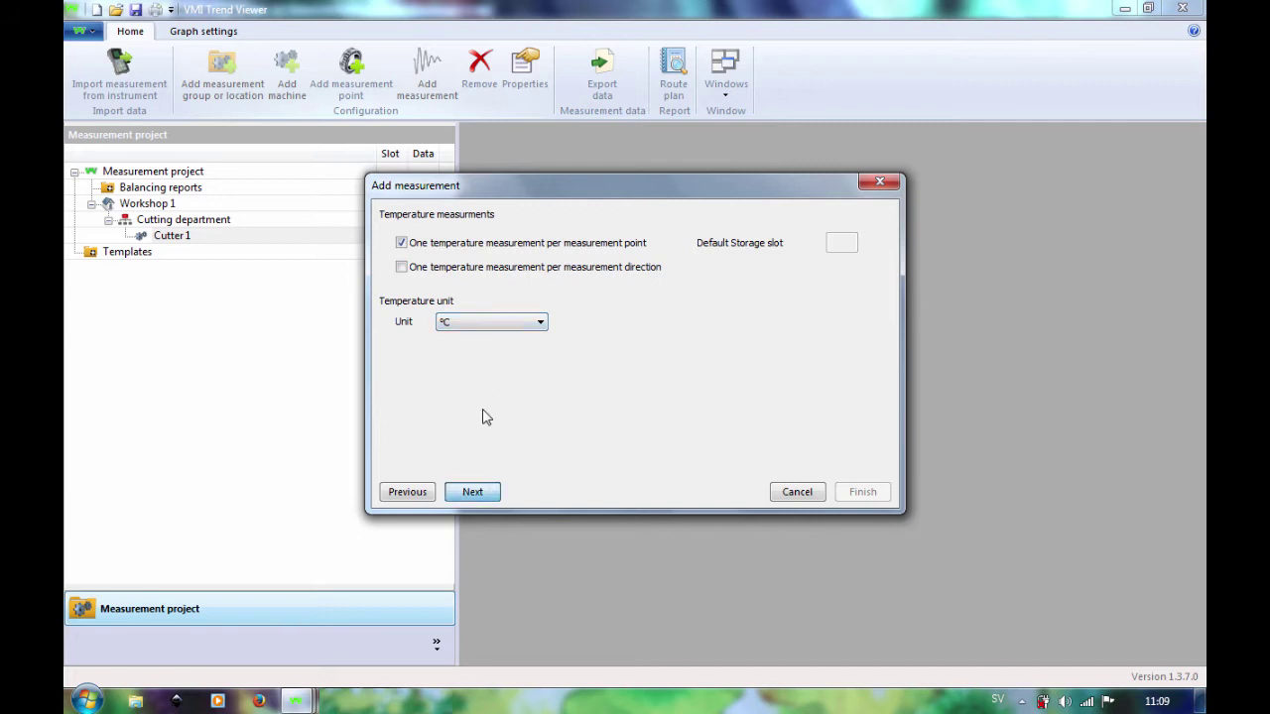
- Place Point 1 under Cutter 1, finish the wizard, and expand Point 1 to show its measurements
{"action": "left_click", "coordinate": [474, 501]}
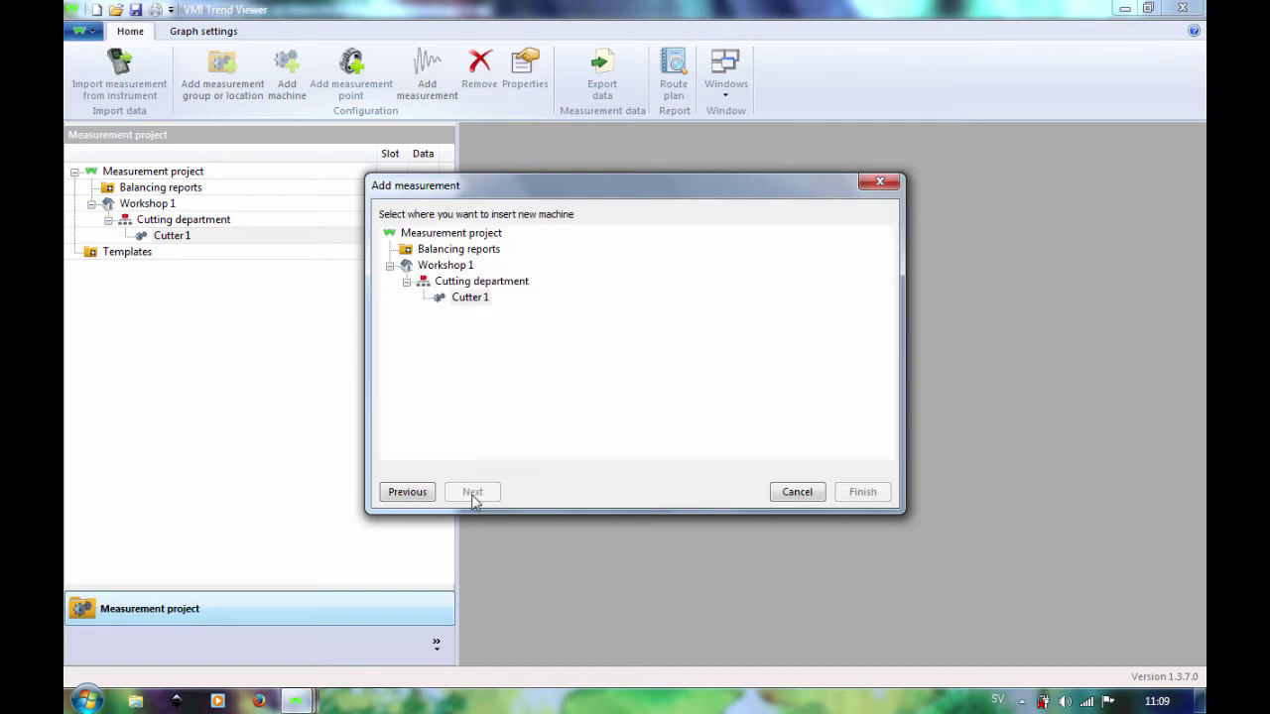
{"action": "left_click", "coordinate": [476, 301]}
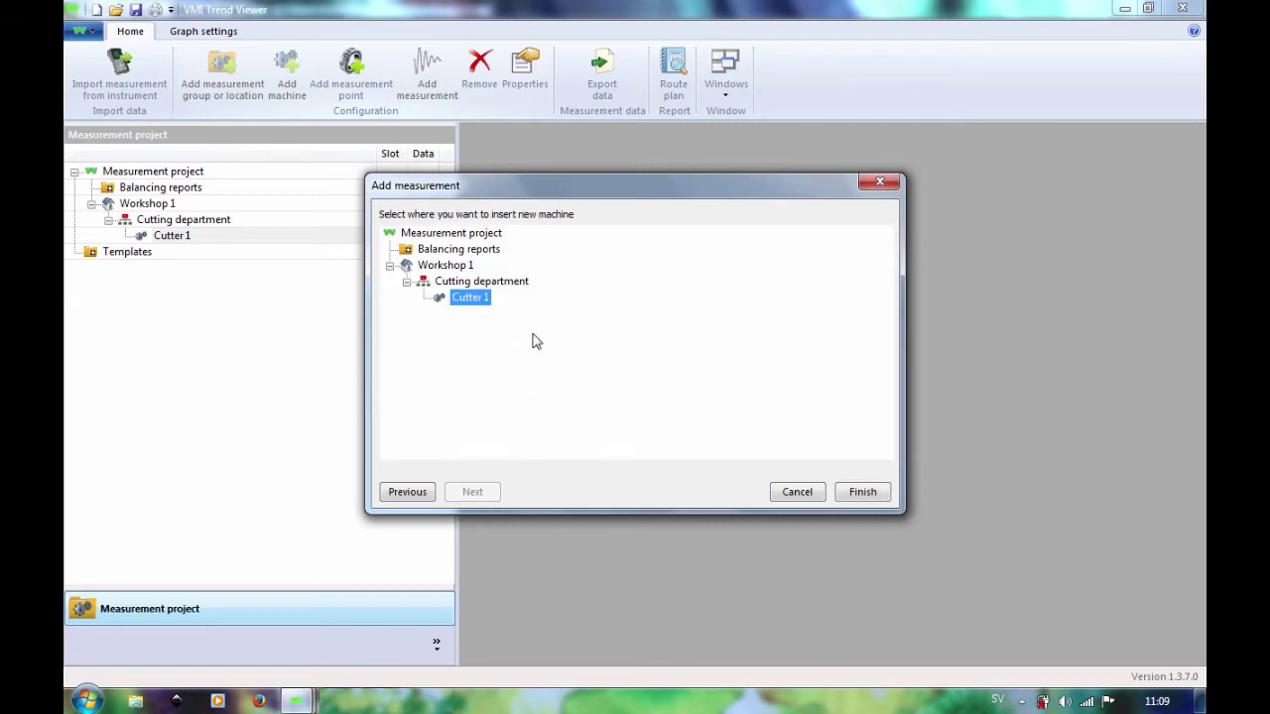
{"action": "left_click", "coordinate": [861, 492]}
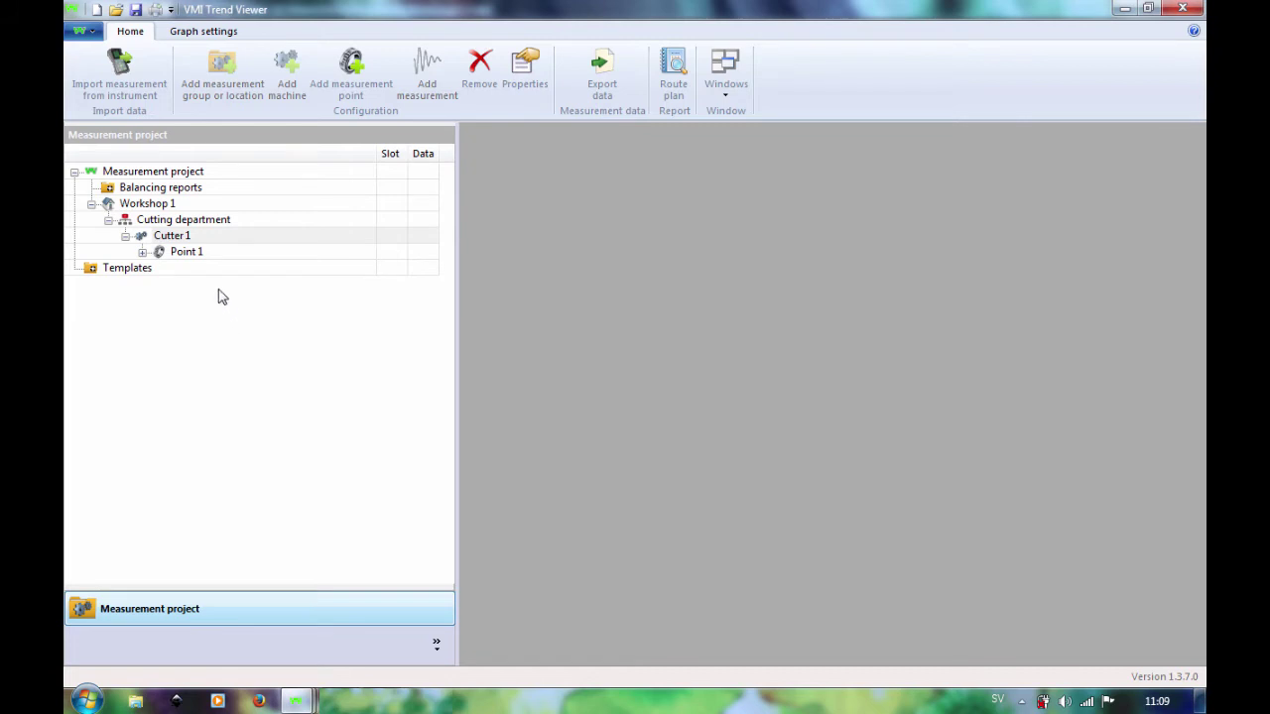
{"action": "left_click", "coordinate": [140, 255]}
{"action": "left_click", "coordinate": [142, 253]}
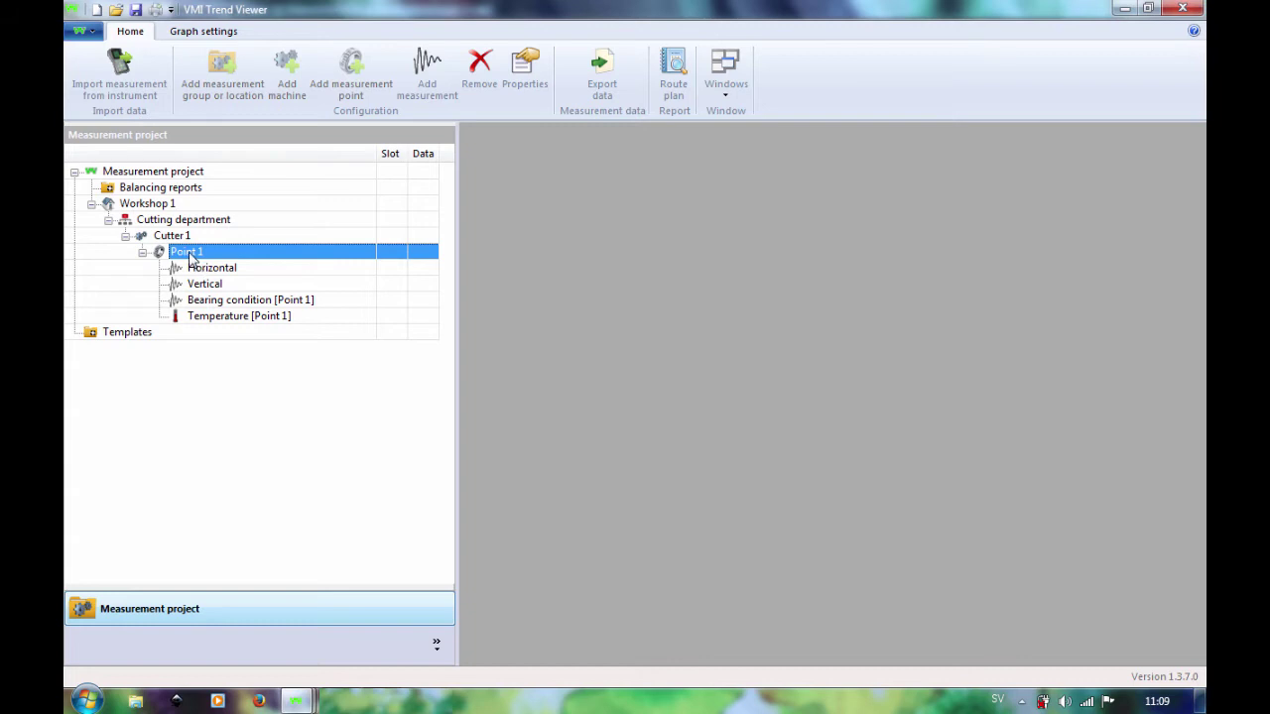
- Copy Point 1 under Cutter 1, rename the copy Point 2, and trim its description
{"action": "left_click_drag", "start_coordinate": [191, 258], "coordinate": [179, 241]}
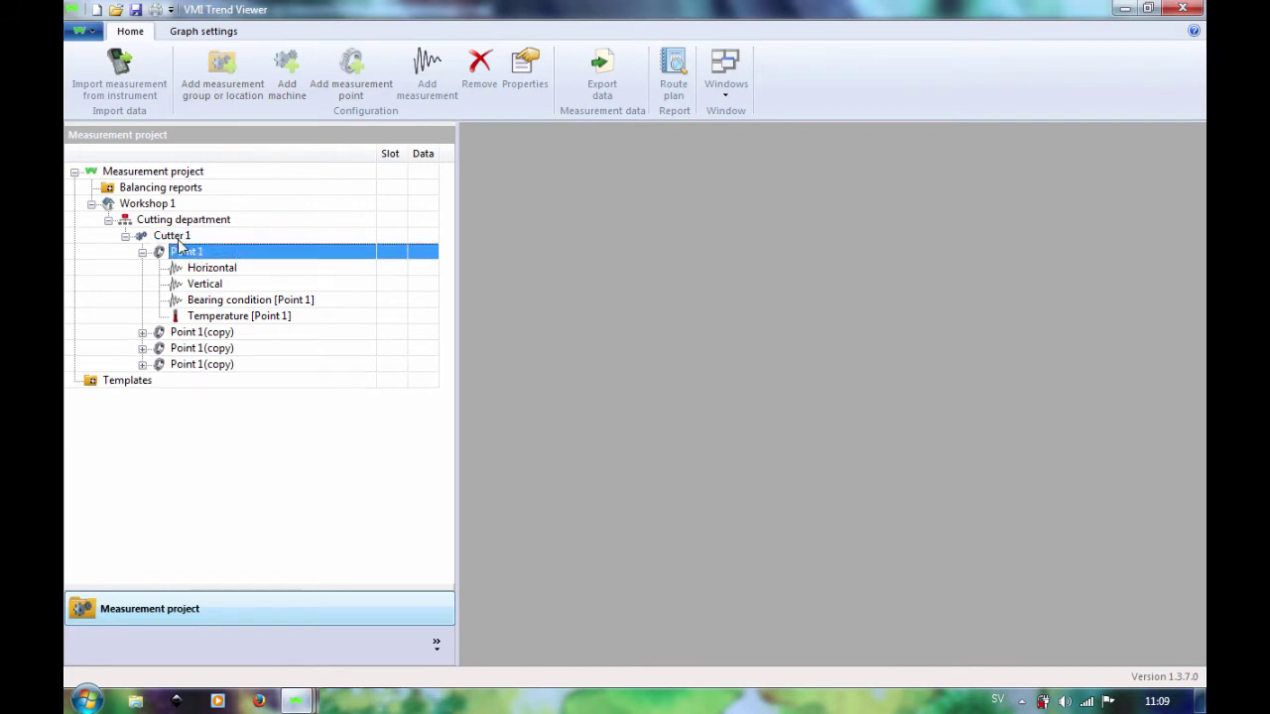
{"action": "right_click", "coordinate": [190, 333]}
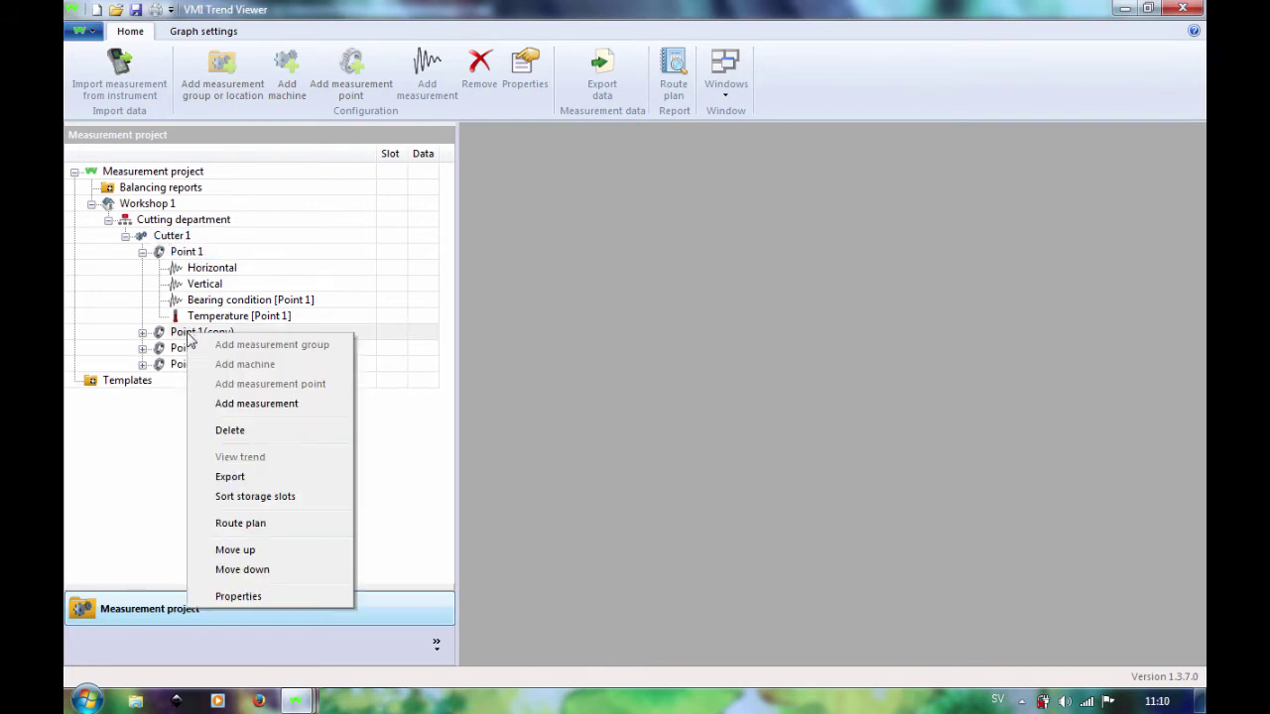
{"action": "left_click", "coordinate": [238, 596]}
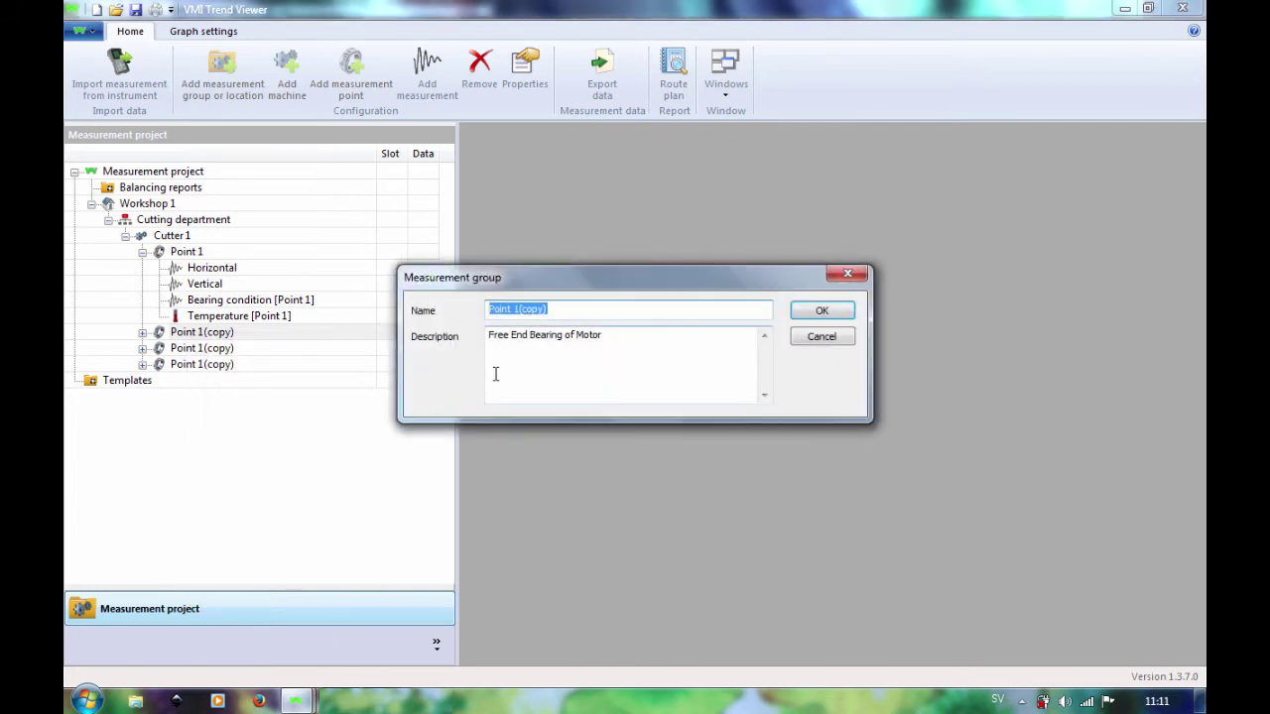
{"action": "left_click_drag", "start_coordinate": [514, 307], "coordinate": [582, 306]}
{"action": "type", "text": "2"}
{"action": "left_click_drag", "start_coordinate": [510, 336], "coordinate": [473, 337]}
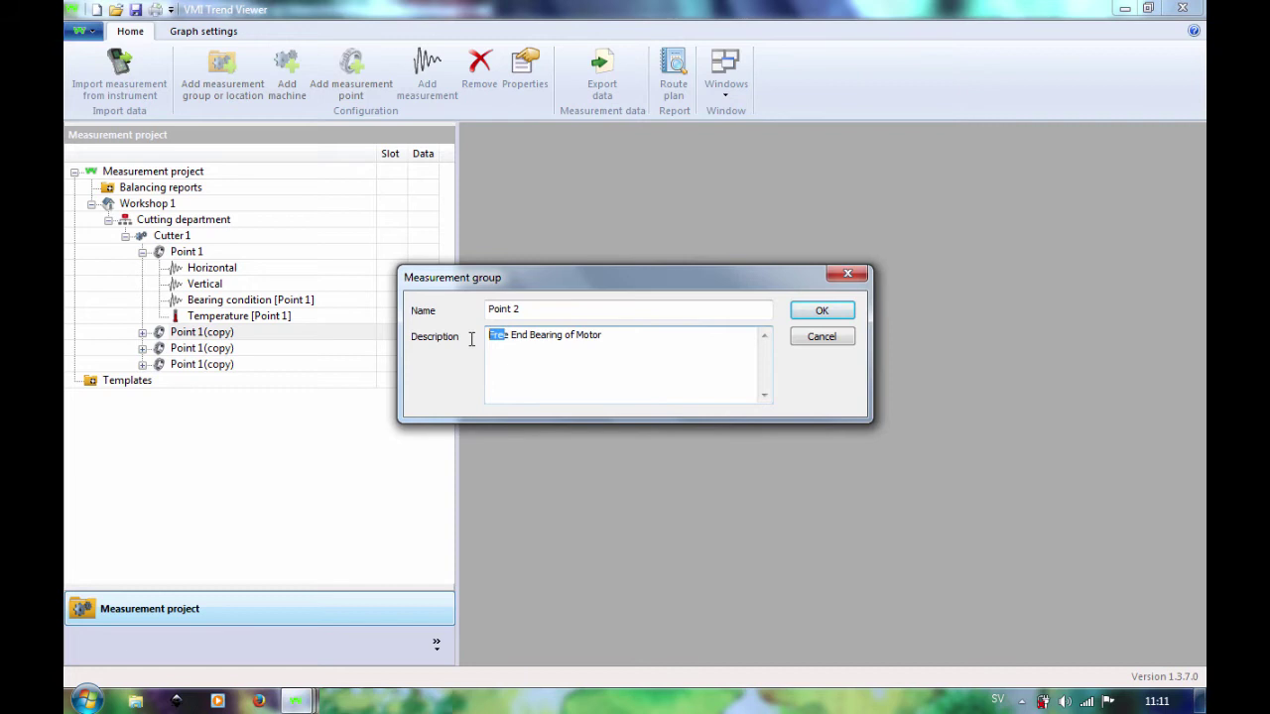
{"action": "key", "text": "BackSpace"}
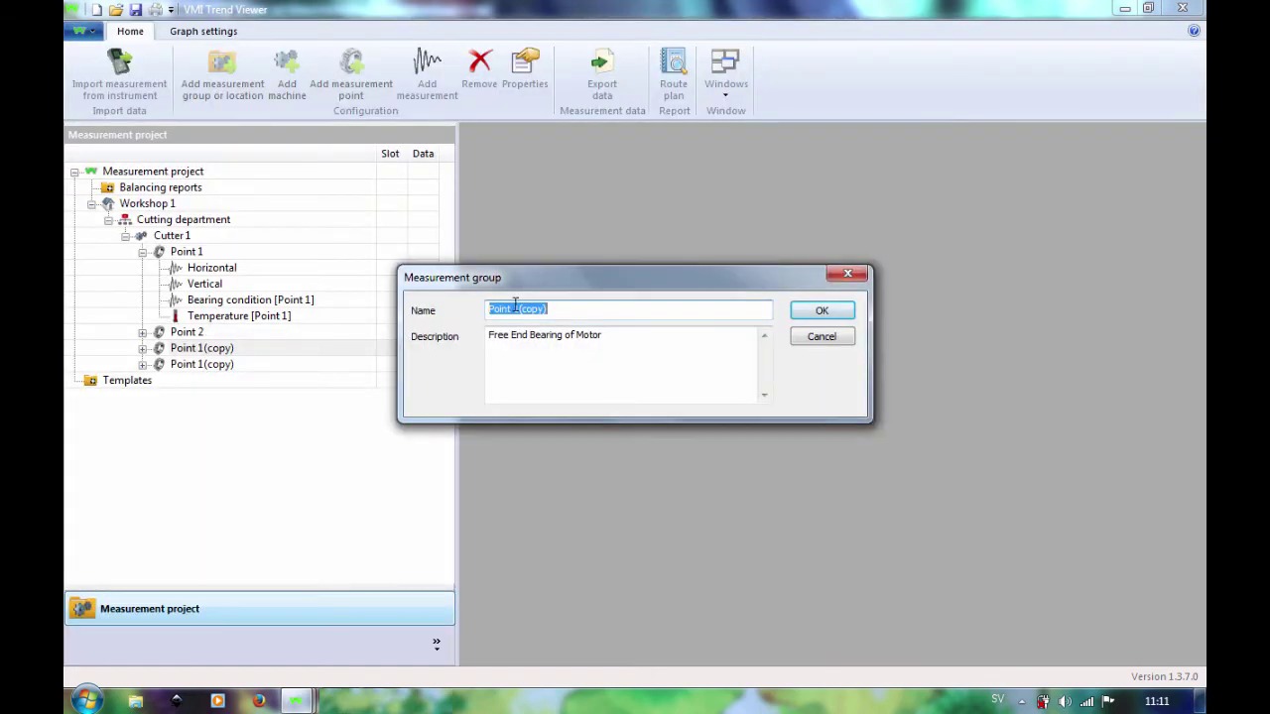
- Rename the next copy Point 3 and replace 'Free' in its description with 'Drivee'
{"action": "left_click_drag", "start_coordinate": [515, 310], "coordinate": [572, 309]}
{"action": "type", "text": "3"}
{"action": "left_click", "coordinate": [507, 336]}
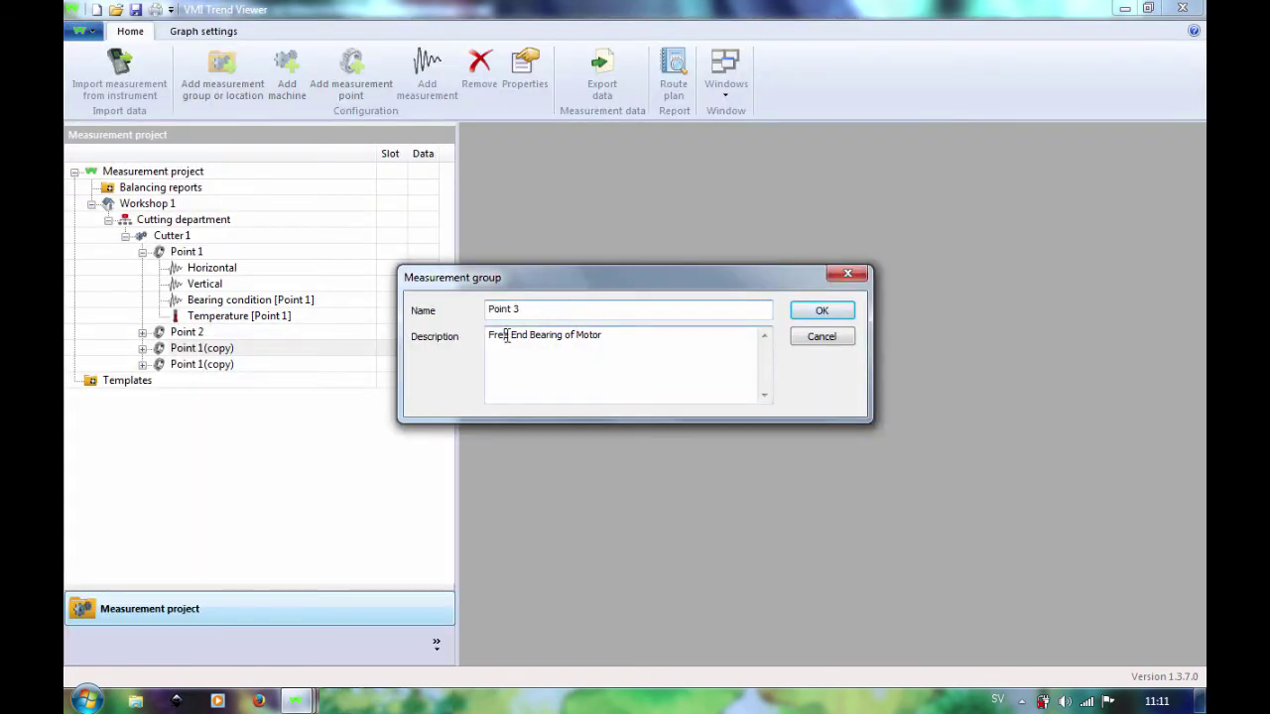
{"action": "double_click", "coordinate": [507, 335]}
{"action": "type", "text": "Drivee"}
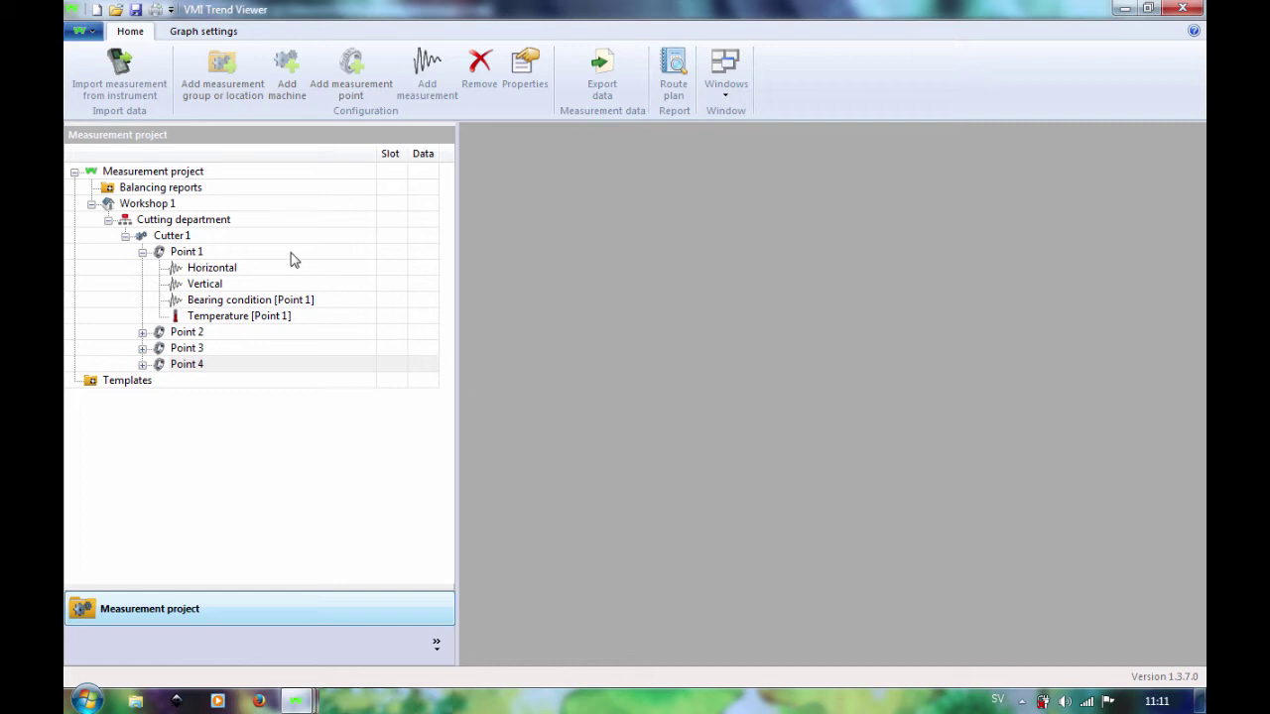
- Duplicate Cutter 1 with Ctrl+C/Ctrl+V and rename the copy Cutter 2
{"action": "left_click", "coordinate": [186, 236]}
{"action": "key", "text": "ctrl+c"}
{"action": "key", "text": "ctrl+v"}
{"action": "key", "text": "ctrl+v"}
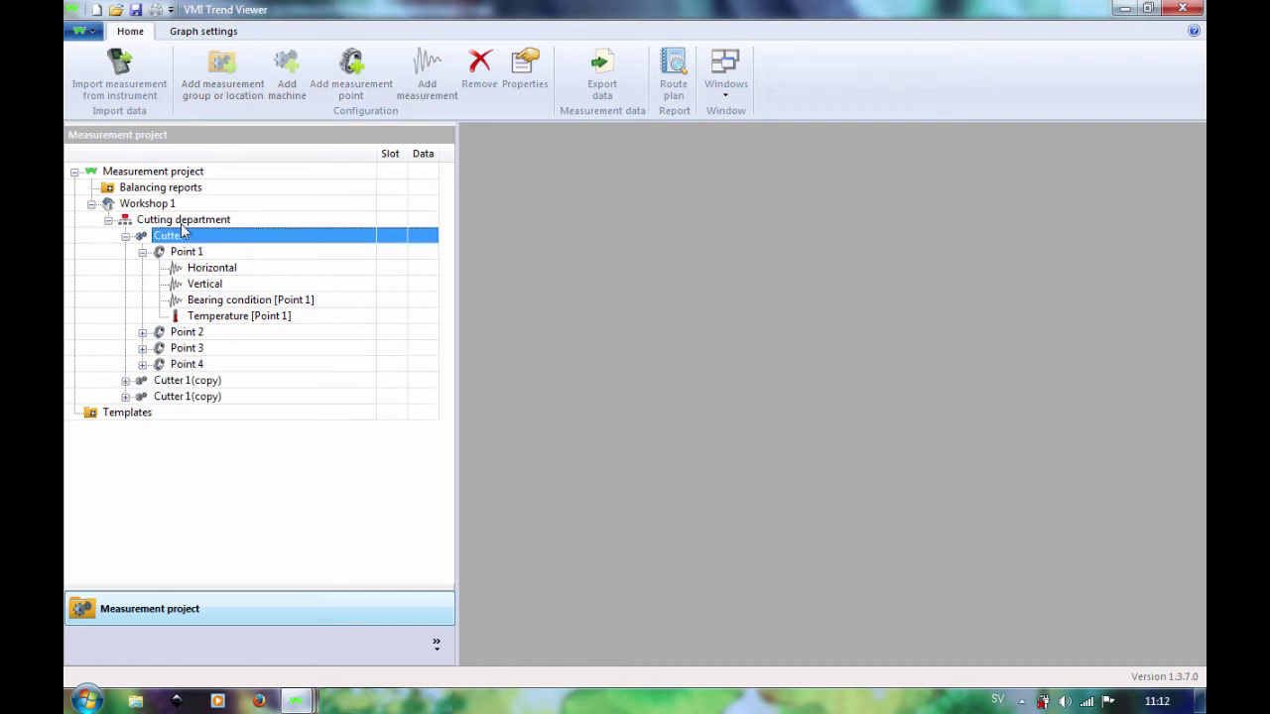
{"action": "left_click", "coordinate": [186, 380]}
{"action": "right_click", "coordinate": [186, 380]}
{"action": "left_click", "coordinate": [238, 667]}
{"action": "type", "text": "Cutter 2"}
{"action": "key", "text": "Return"}
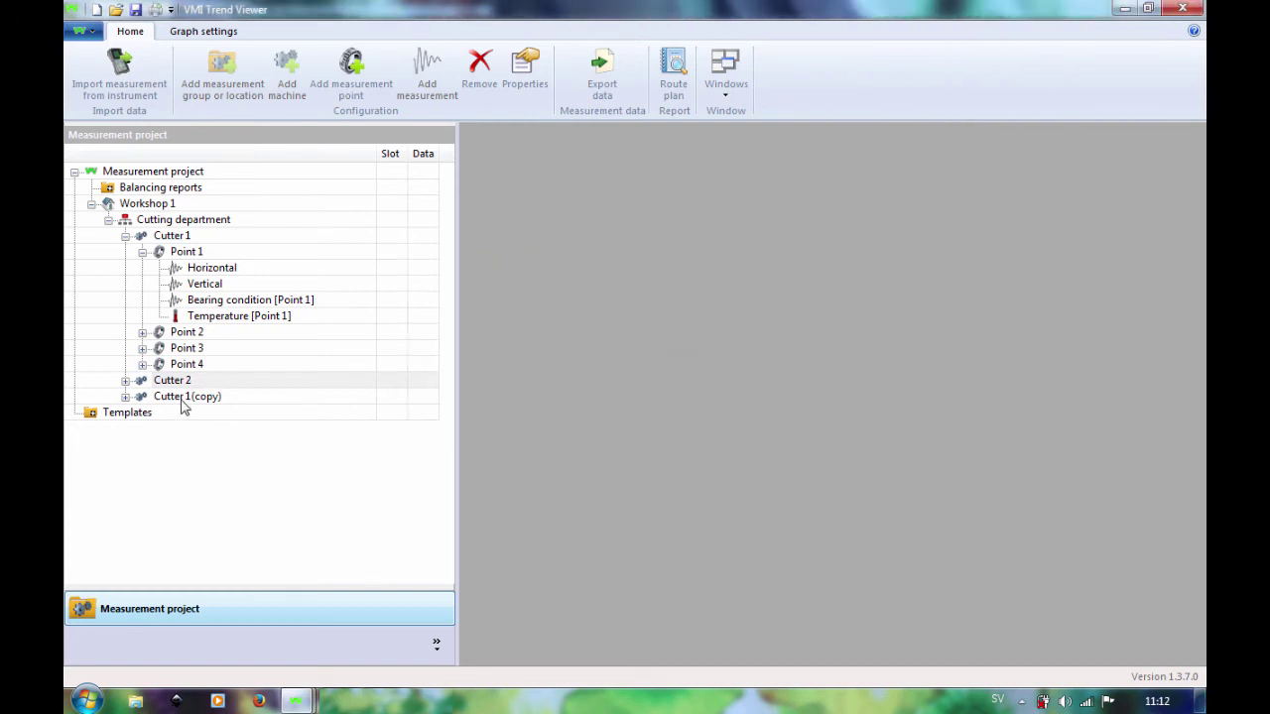
- Rename the remaining Cutter 1 copy to Cutter 3
{"action": "right_click", "coordinate": [185, 399]}
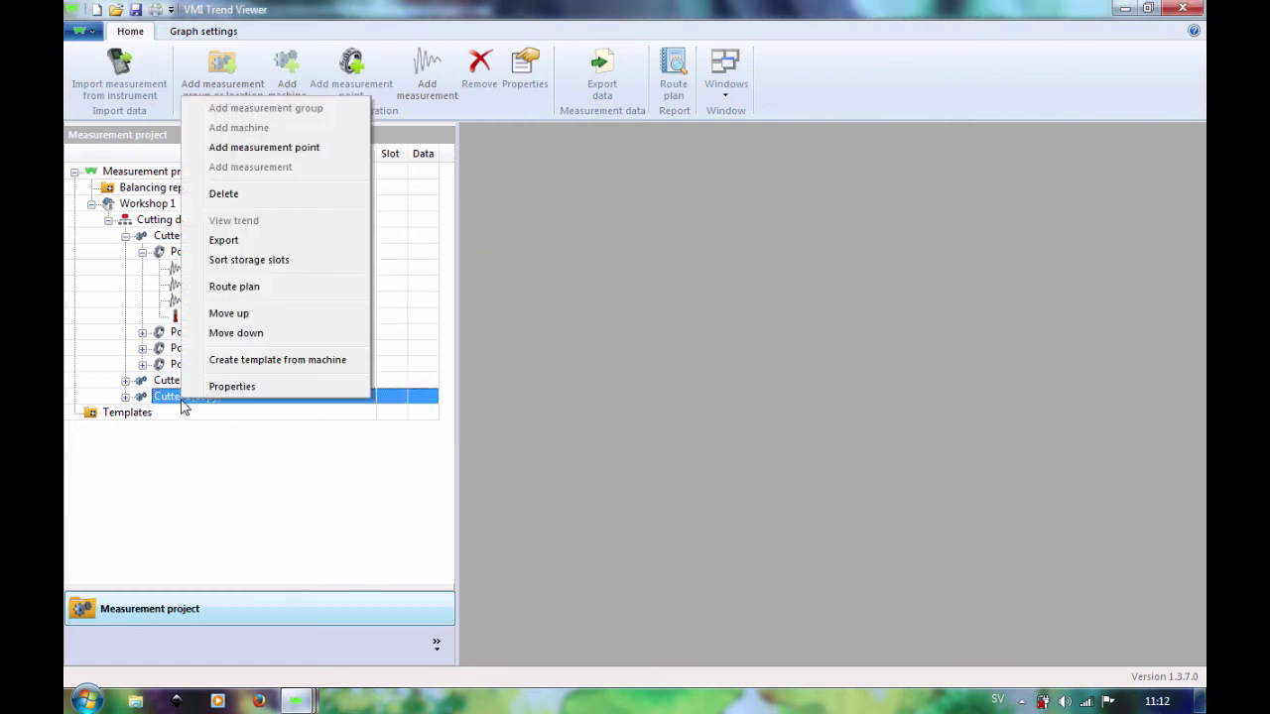
{"action": "left_click", "coordinate": [234, 388]}
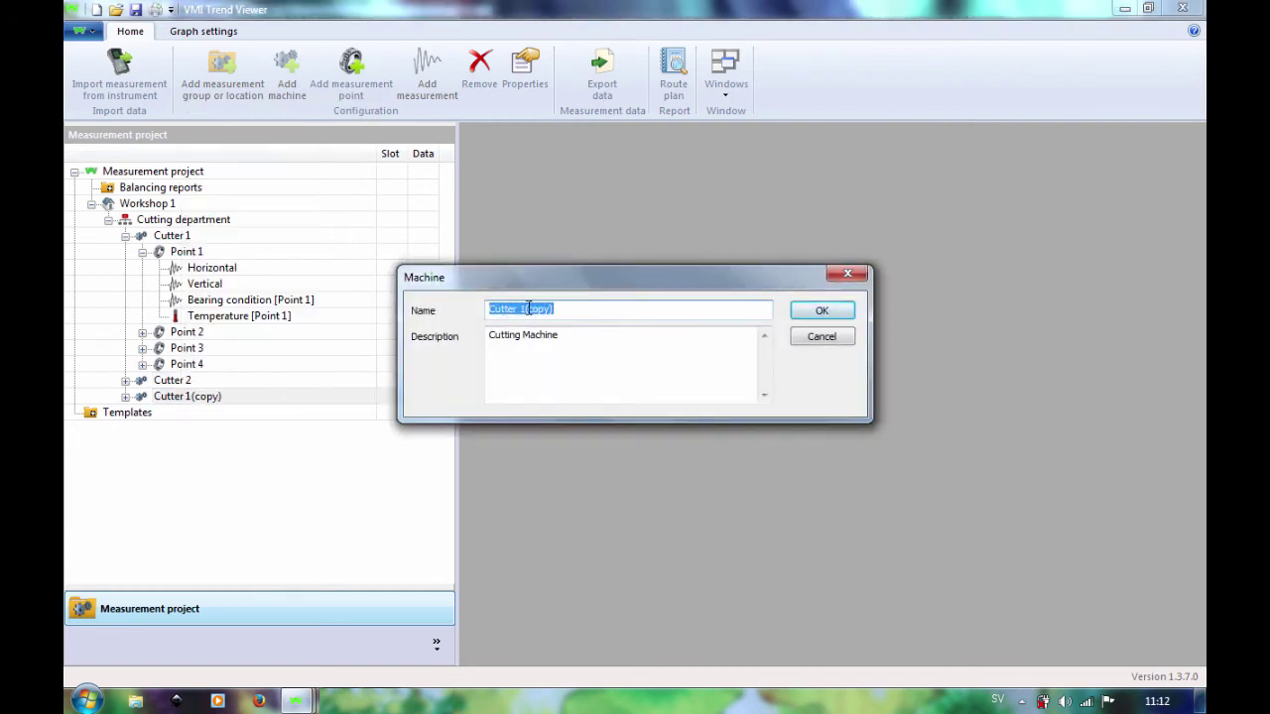
{"action": "left_click_drag", "start_coordinate": [519, 309], "coordinate": [632, 312]}
{"action": "type", "text": "3"}
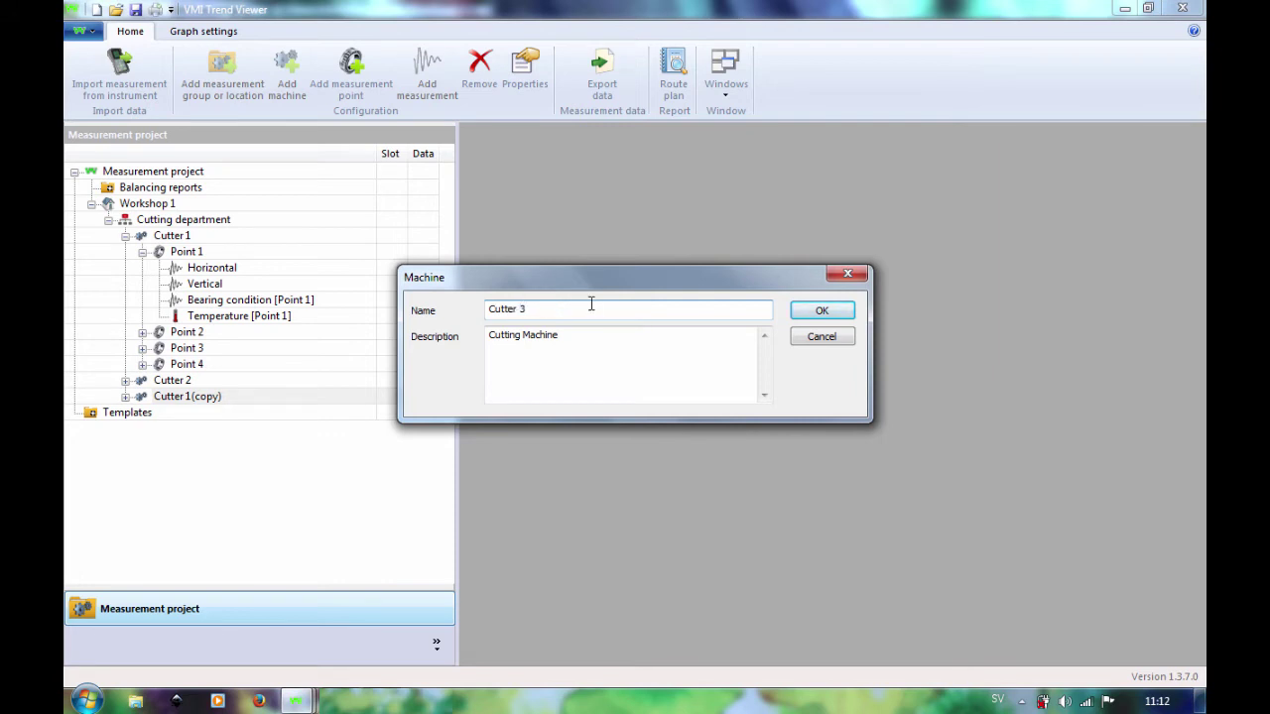
{"action": "left_click", "coordinate": [819, 311]}
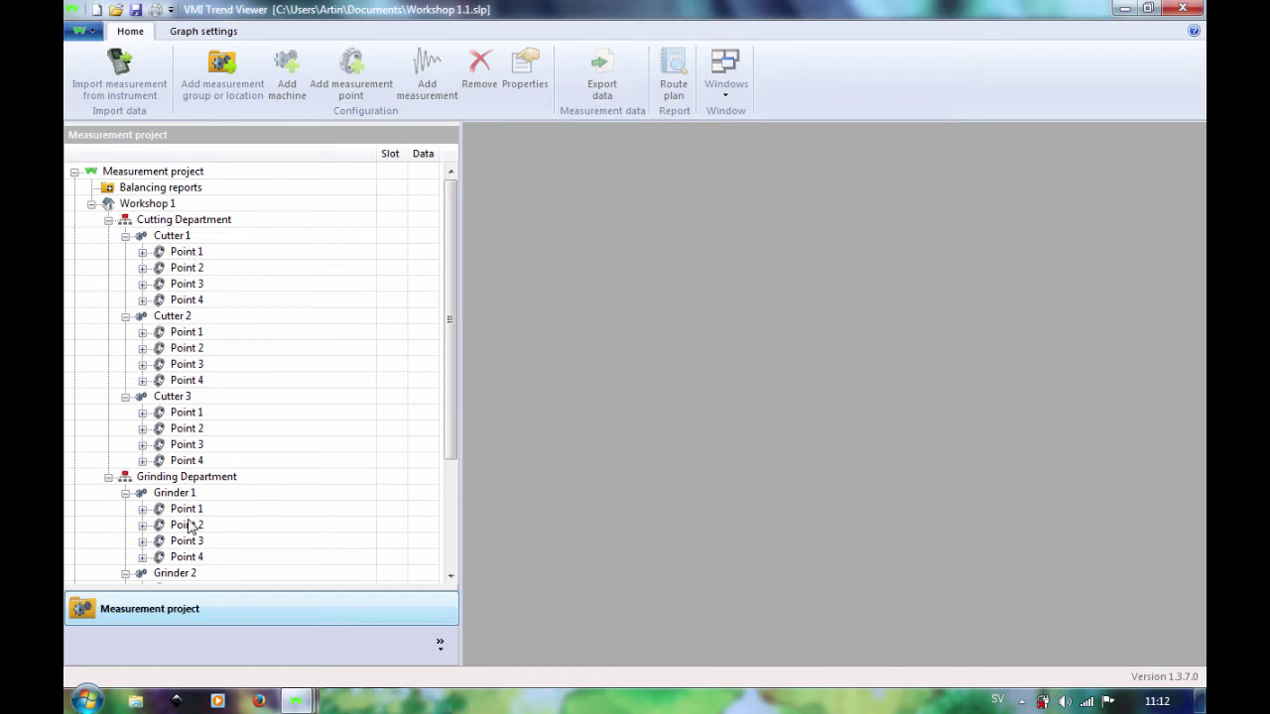
- Auto-assign numbered vibration and temperature slots in Sort storage slots and apply them
{"action": "right_click", "coordinate": [315, 259]}
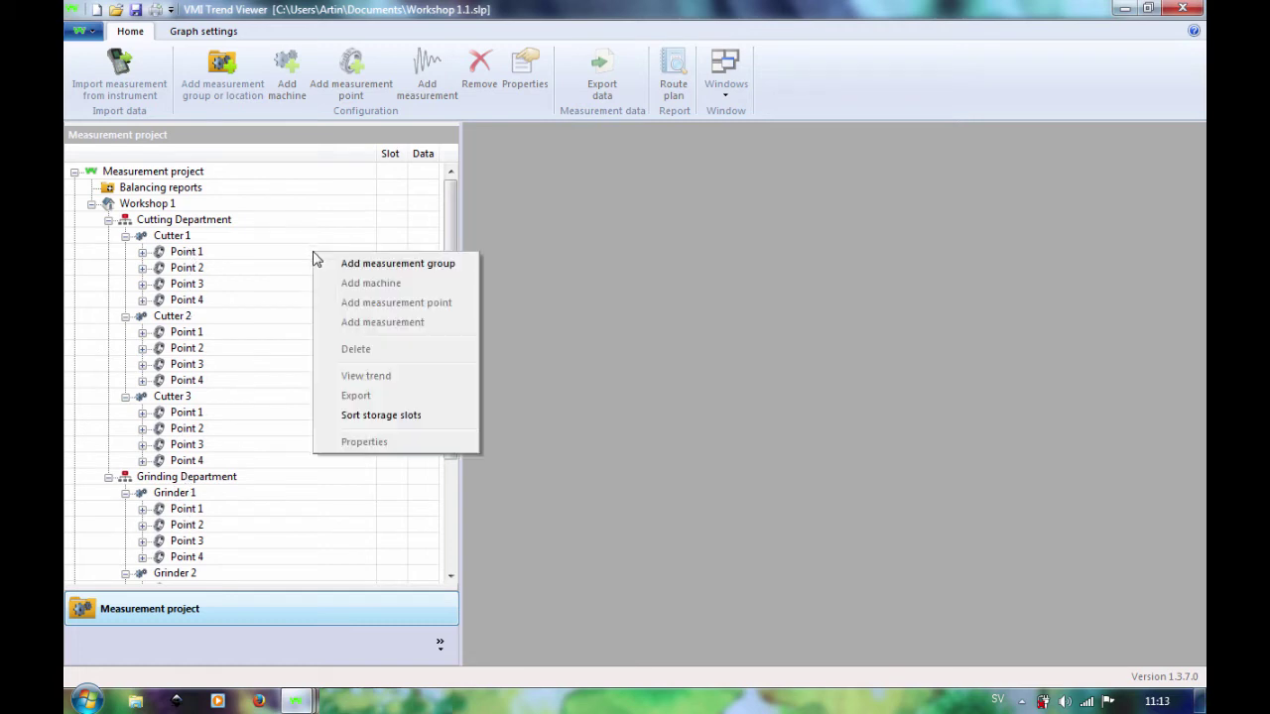
{"action": "left_click", "coordinate": [361, 417]}
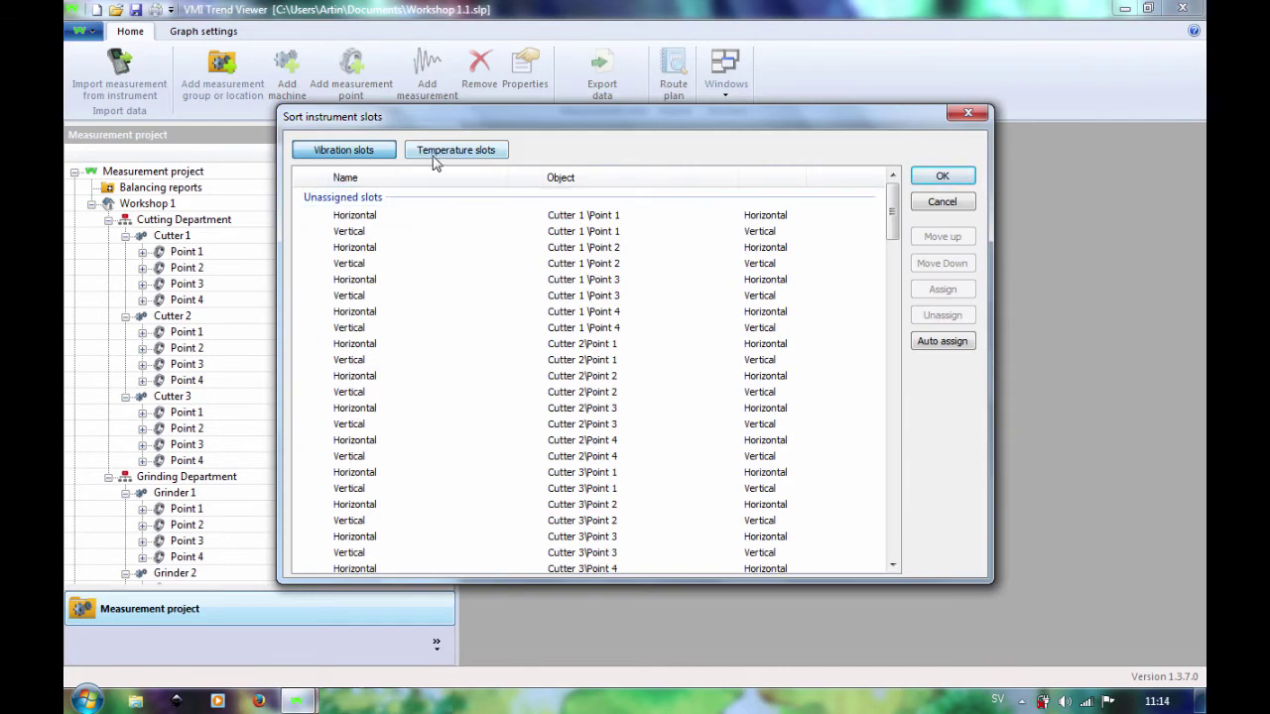
{"action": "left_click", "coordinate": [943, 342]}
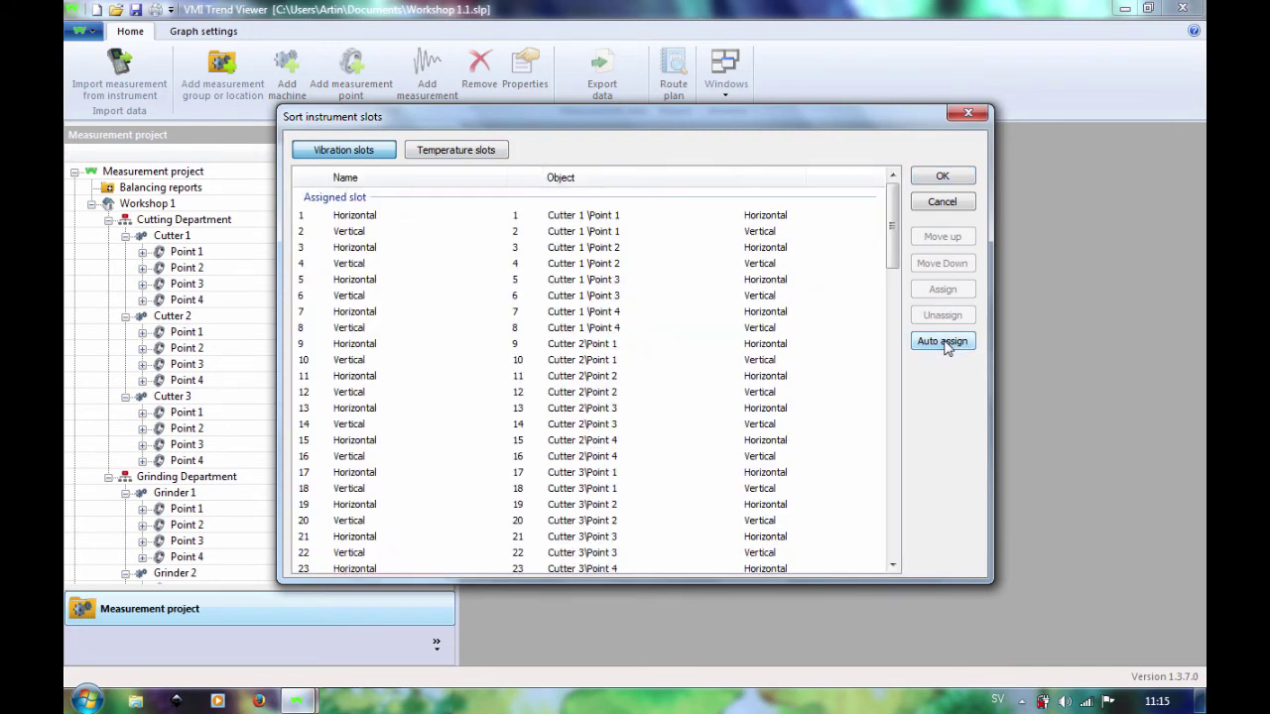
{"action": "left_click", "coordinate": [473, 162]}
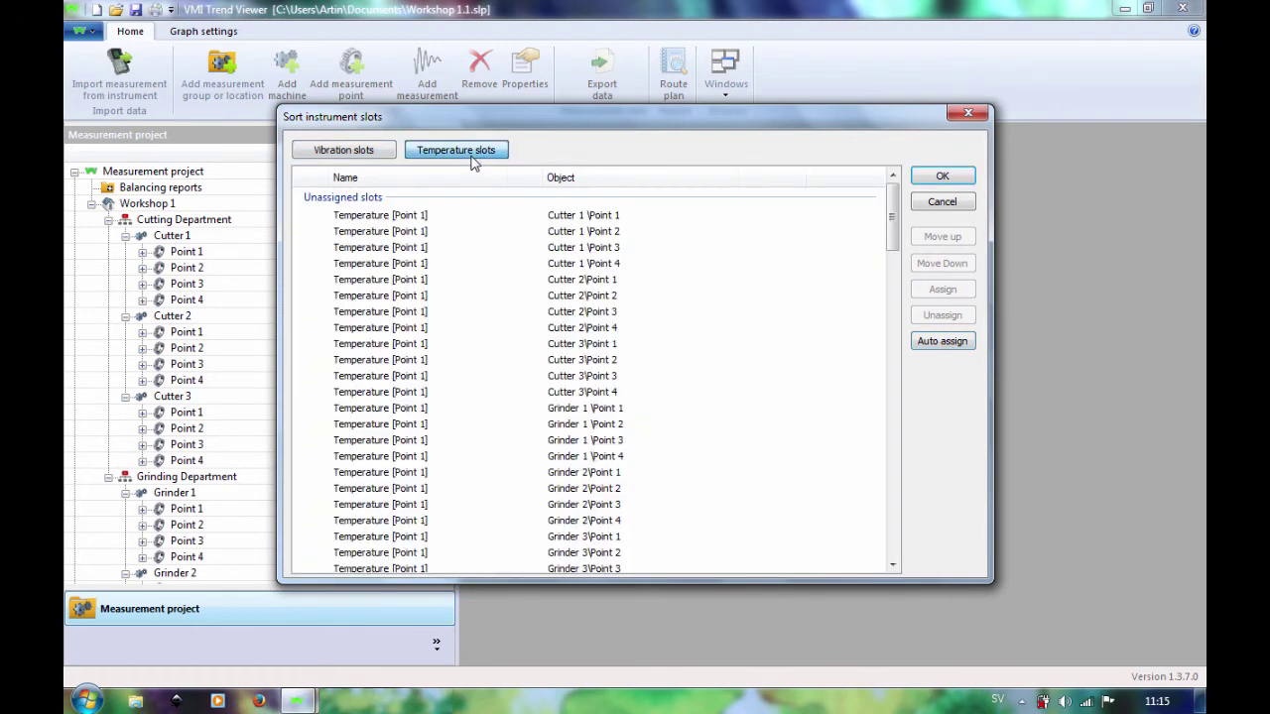
{"action": "left_click", "coordinate": [959, 343]}
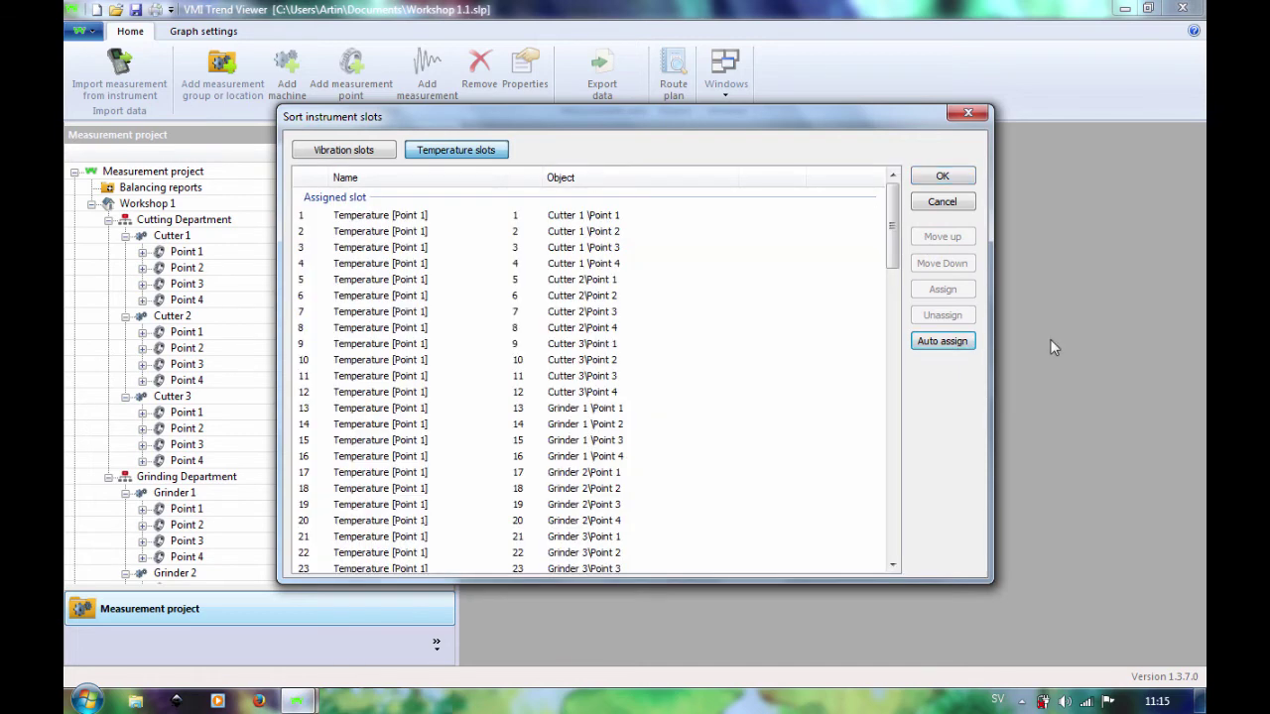
{"action": "left_click", "coordinate": [942, 176]}
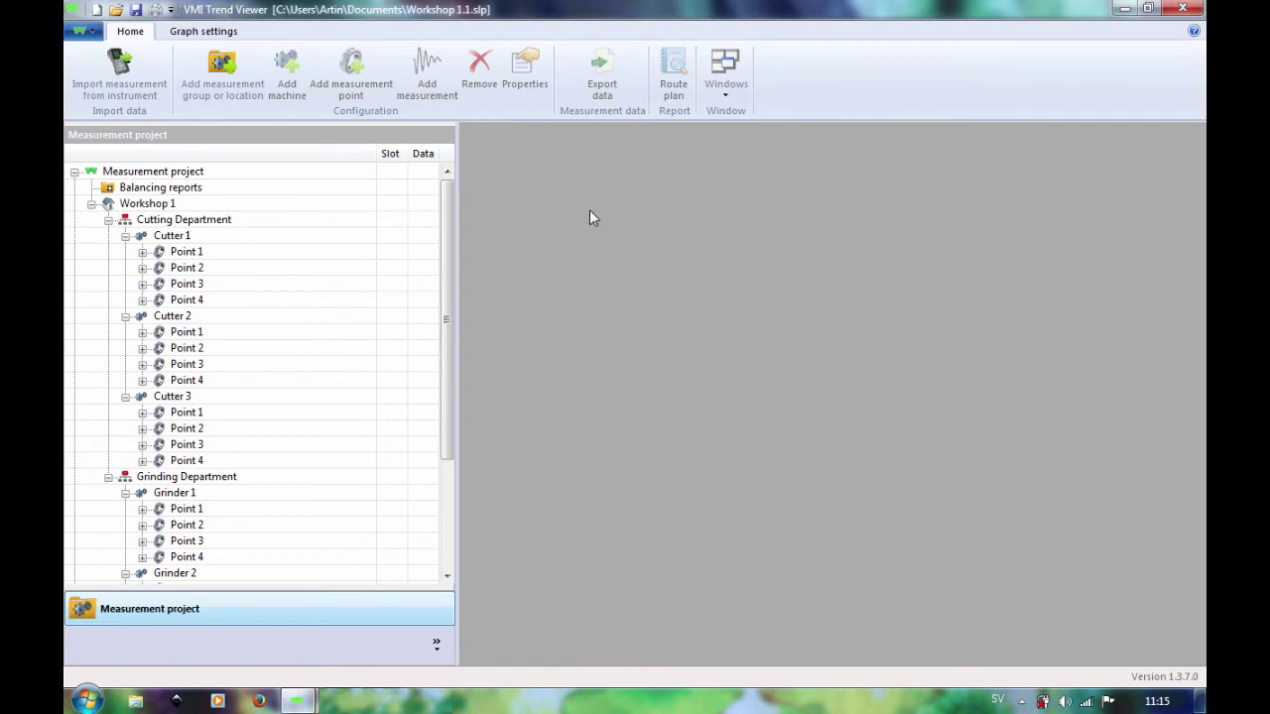
- Expand Cutter 1's Point 1 (slots 1, 2) and Cutter 3's Point 4 (slots 23, 24) in the tree
{"action": "left_click", "coordinate": [144, 254]}
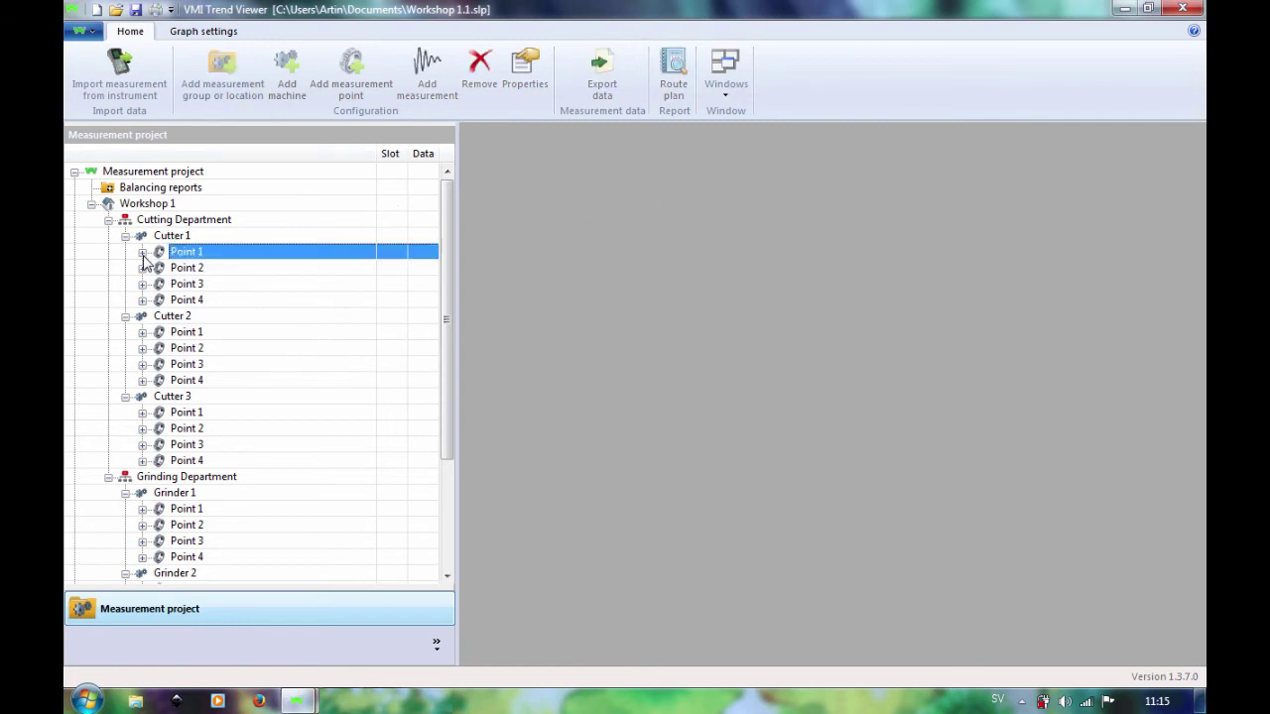
{"action": "left_click", "coordinate": [143, 254]}
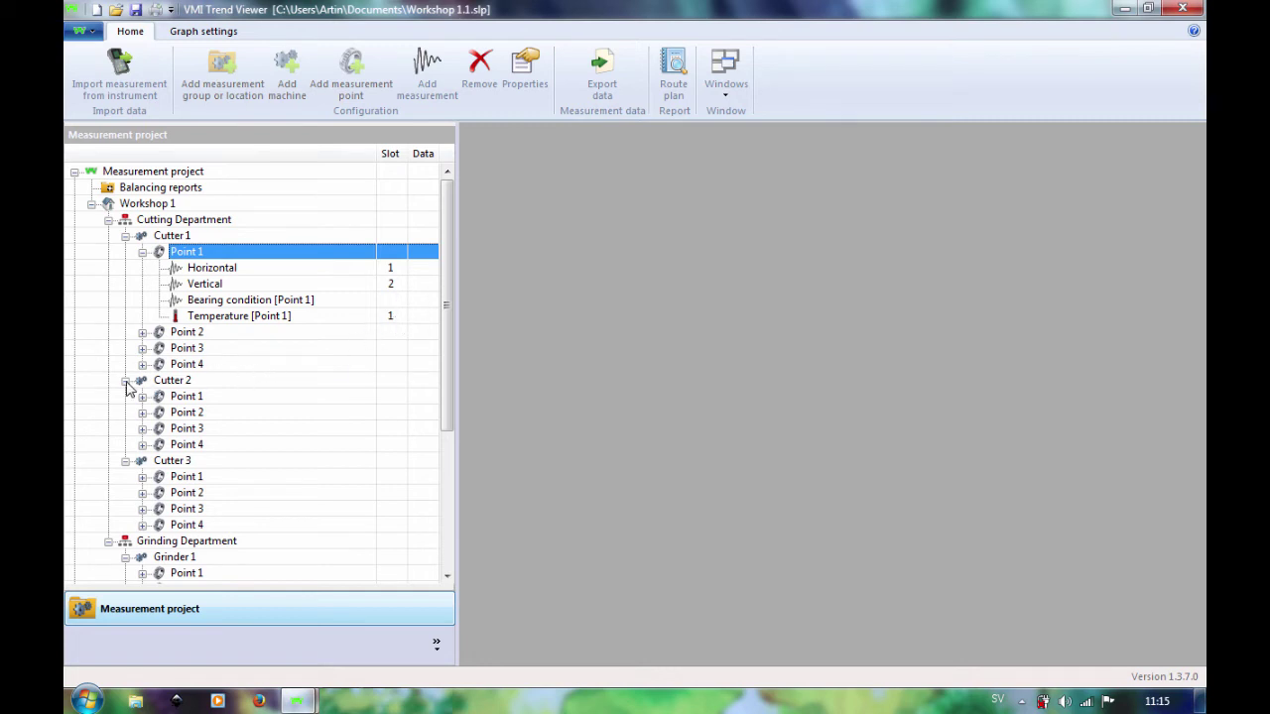
{"action": "scroll", "coordinate": [213, 427], "scroll_direction": "down", "scroll_amount": 5}
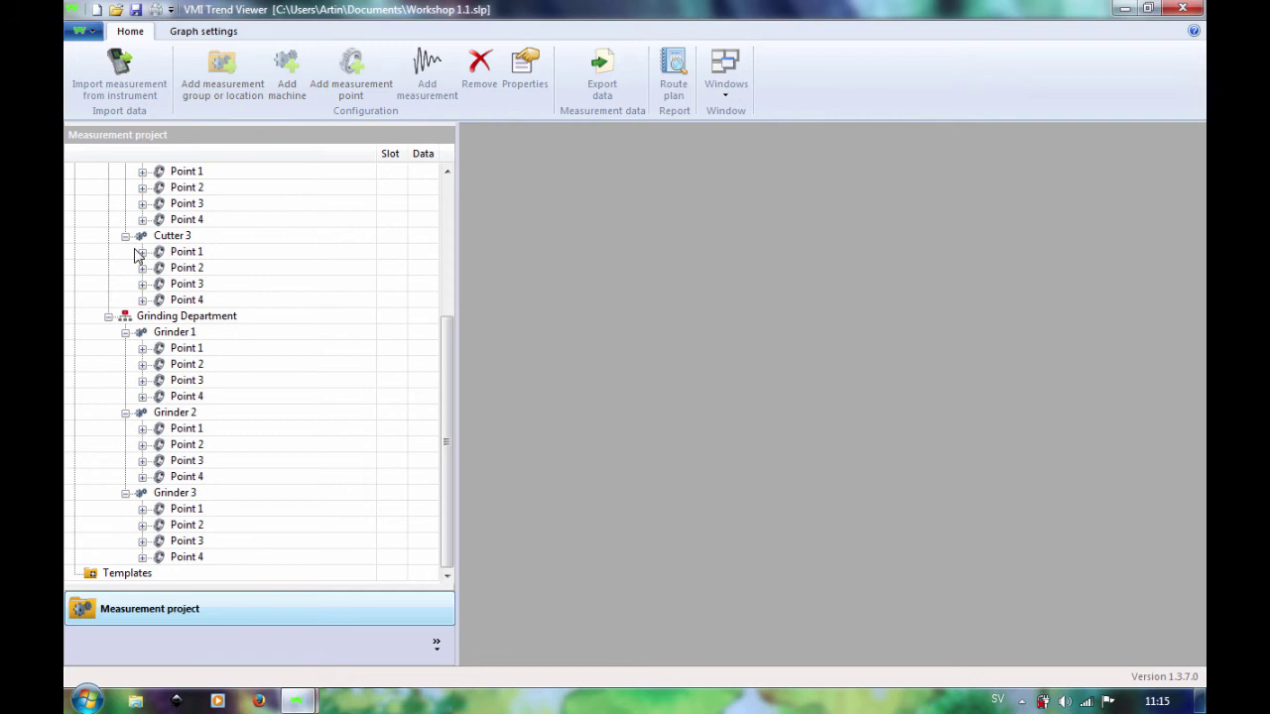
{"action": "left_click", "coordinate": [156, 300]}
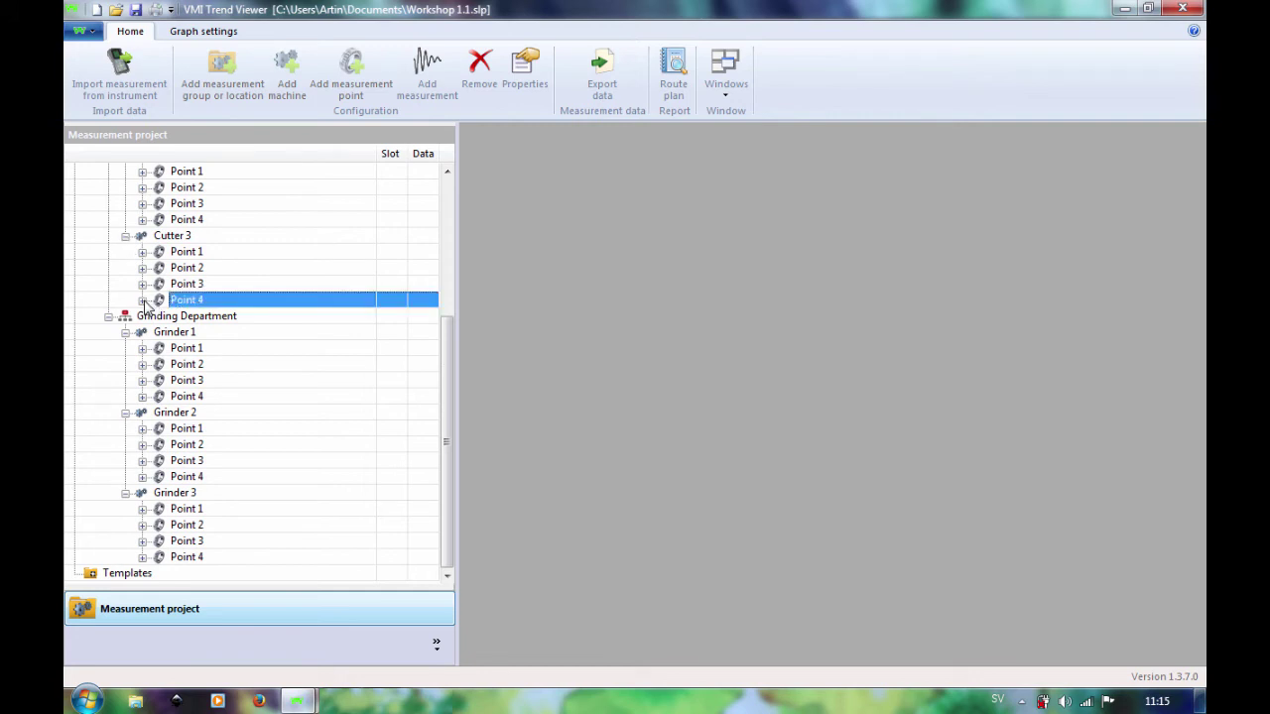
{"action": "left_click", "coordinate": [142, 301]}
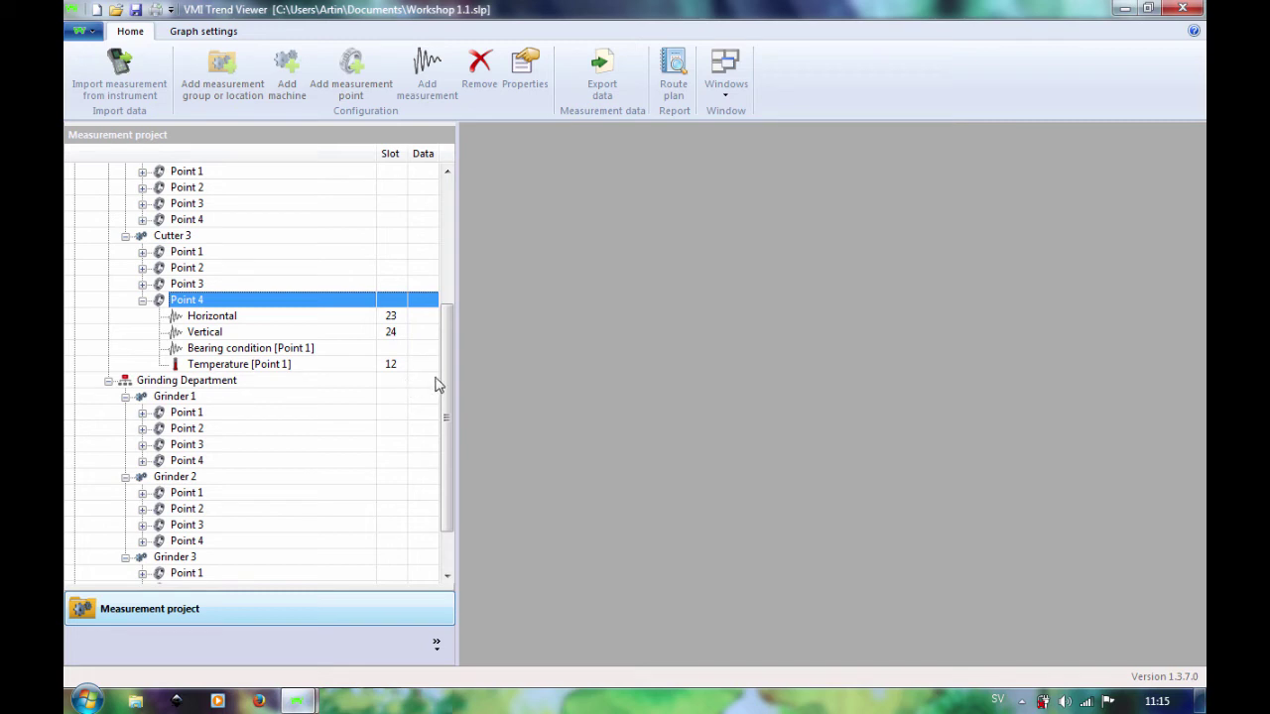
{"action": "left_click_drag", "start_coordinate": [442, 412], "coordinate": [287, 217]}
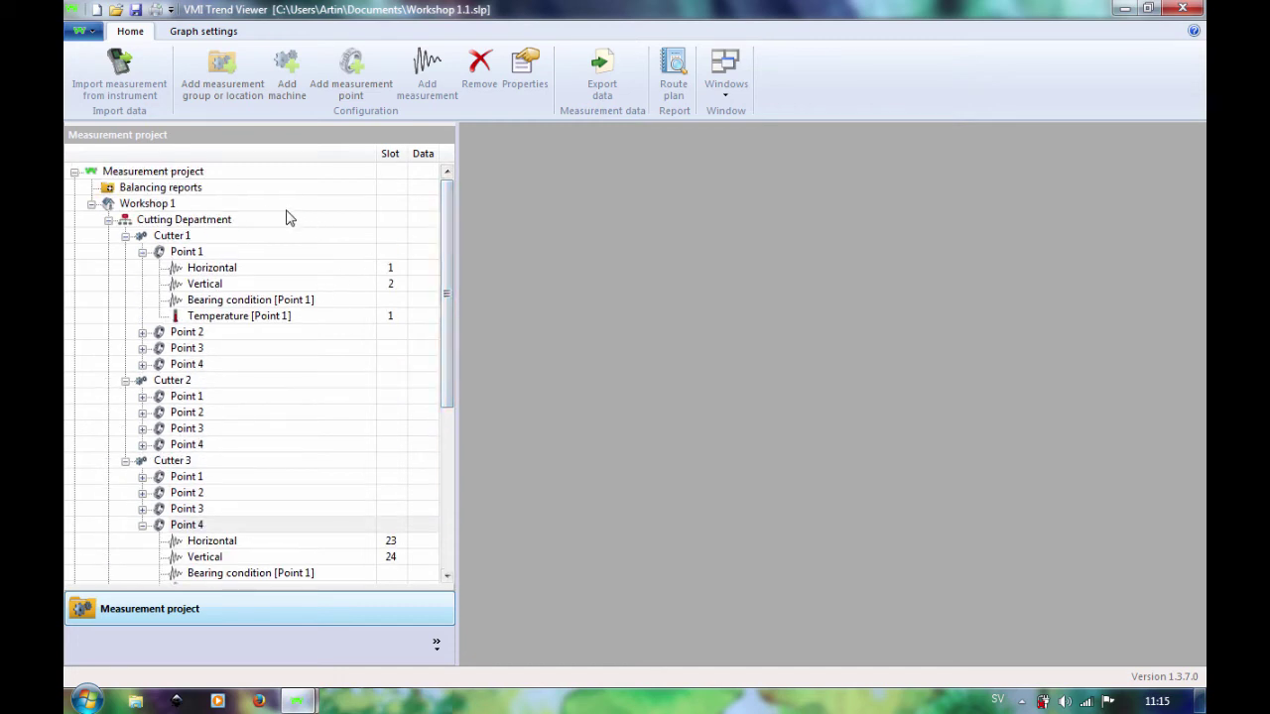
- Generate the Route plan report for Workshop 1 and scroll through its numbered slots
{"action": "left_click", "coordinate": [142, 206]}
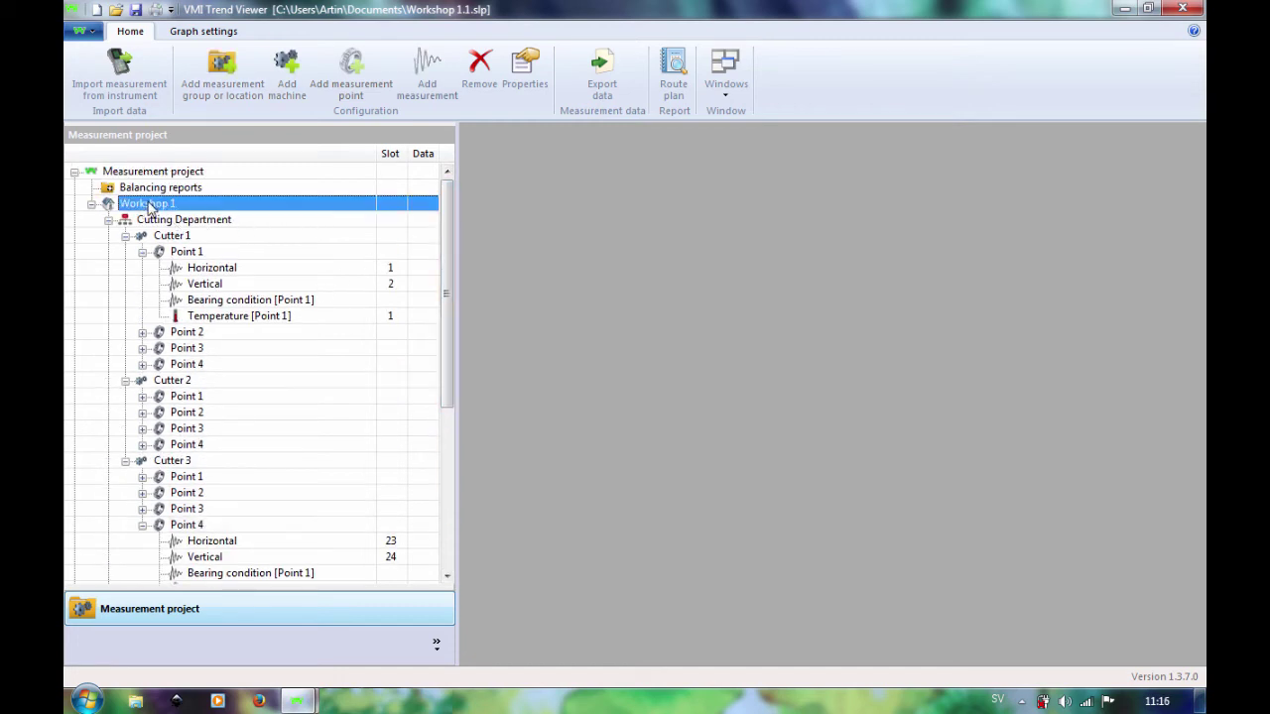
{"action": "left_click", "coordinate": [676, 71]}
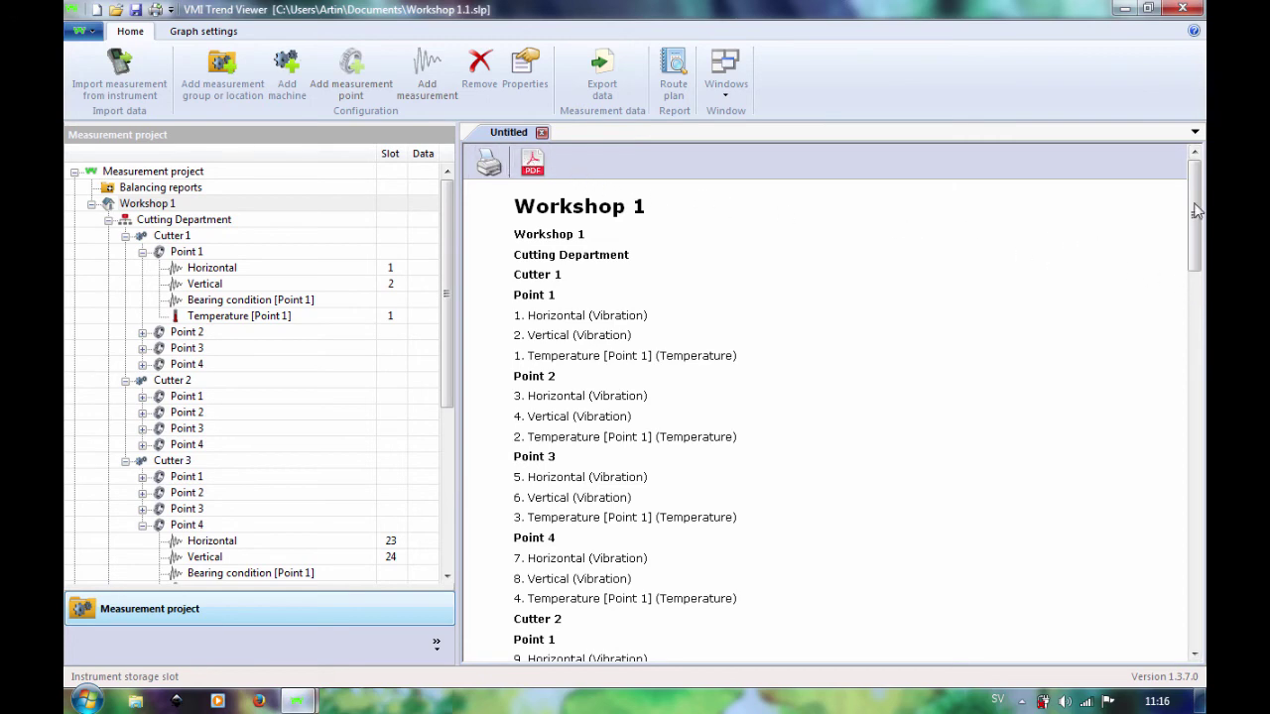
{"action": "left_click_drag", "start_coordinate": [1197, 217], "coordinate": [1162, 188]}
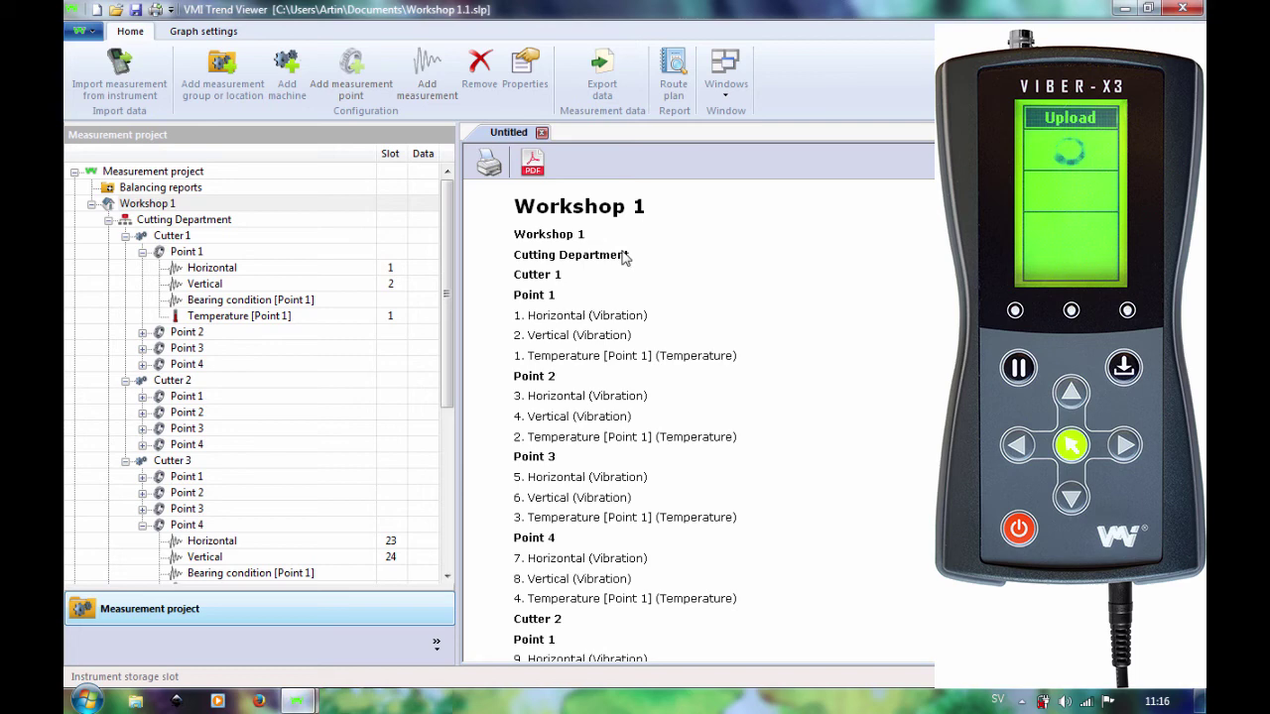
- Download Monitoring measurements from the instrument through the import wizard on port COM4
{"action": "left_click", "coordinate": [119, 77]}
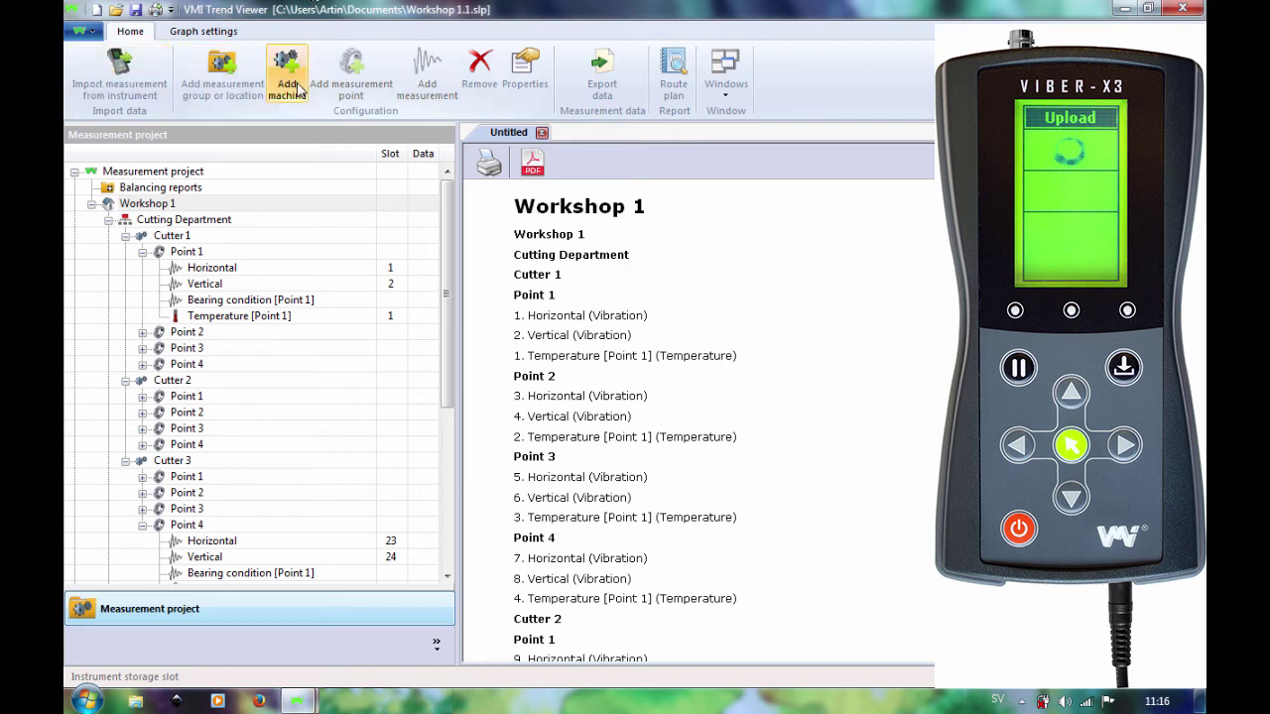
{"action": "left_click", "coordinate": [109, 84]}
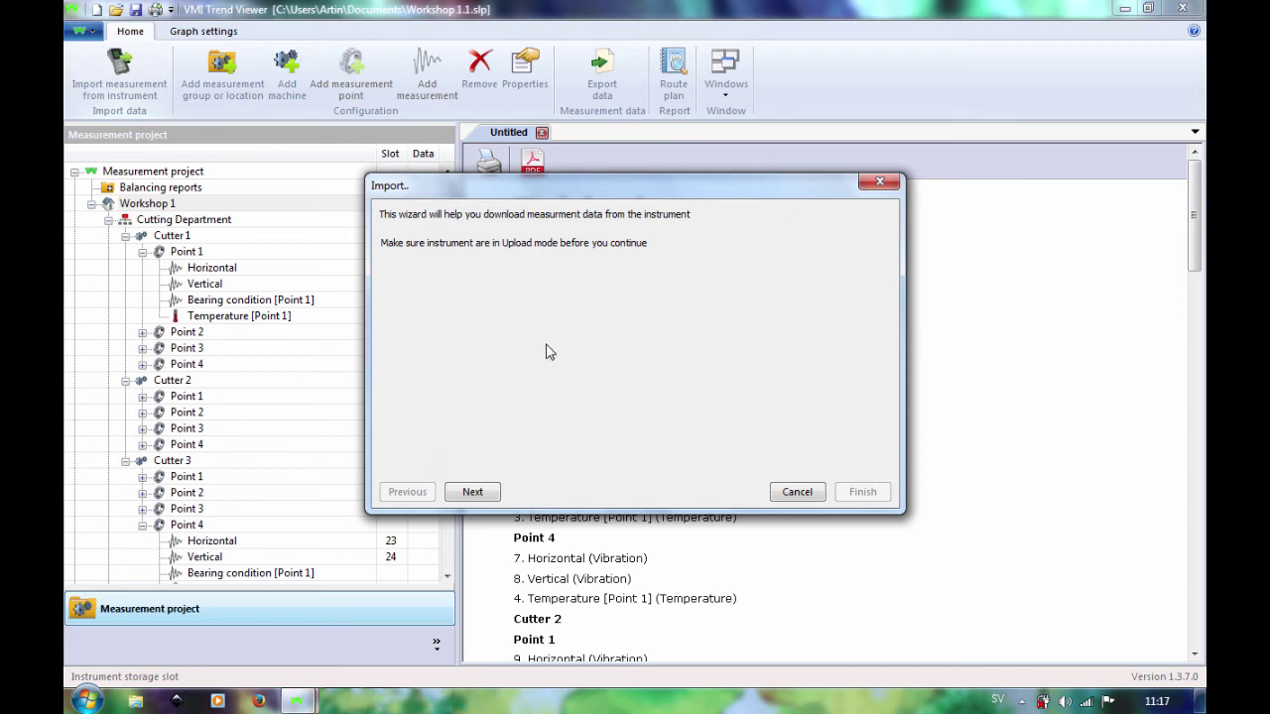
{"action": "left_click", "coordinate": [468, 494]}
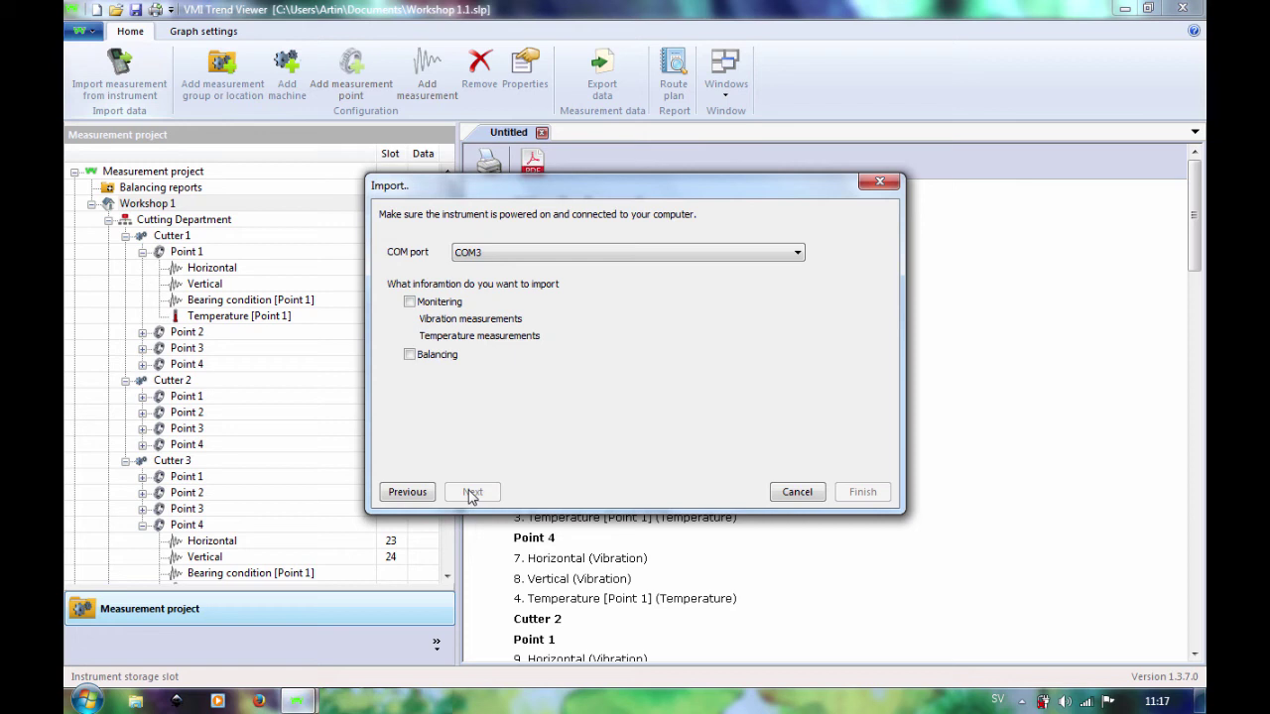
{"action": "left_click", "coordinate": [496, 256]}
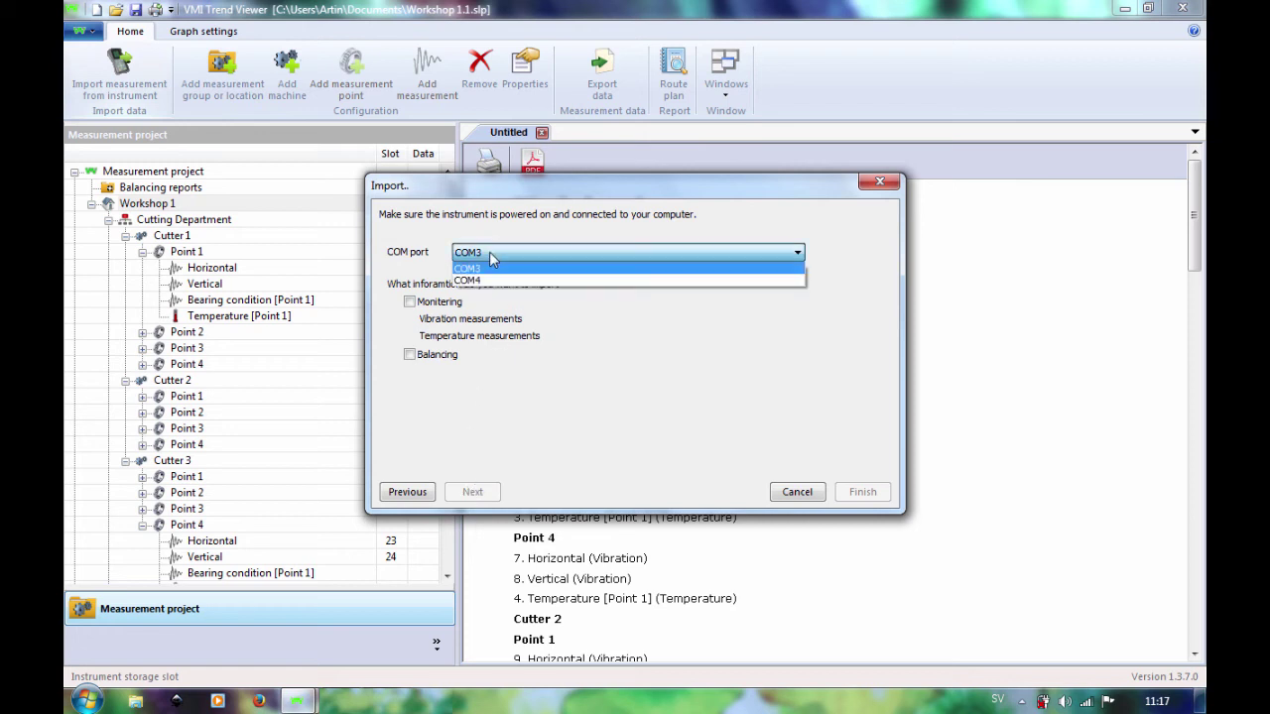
{"action": "left_click", "coordinate": [478, 282]}
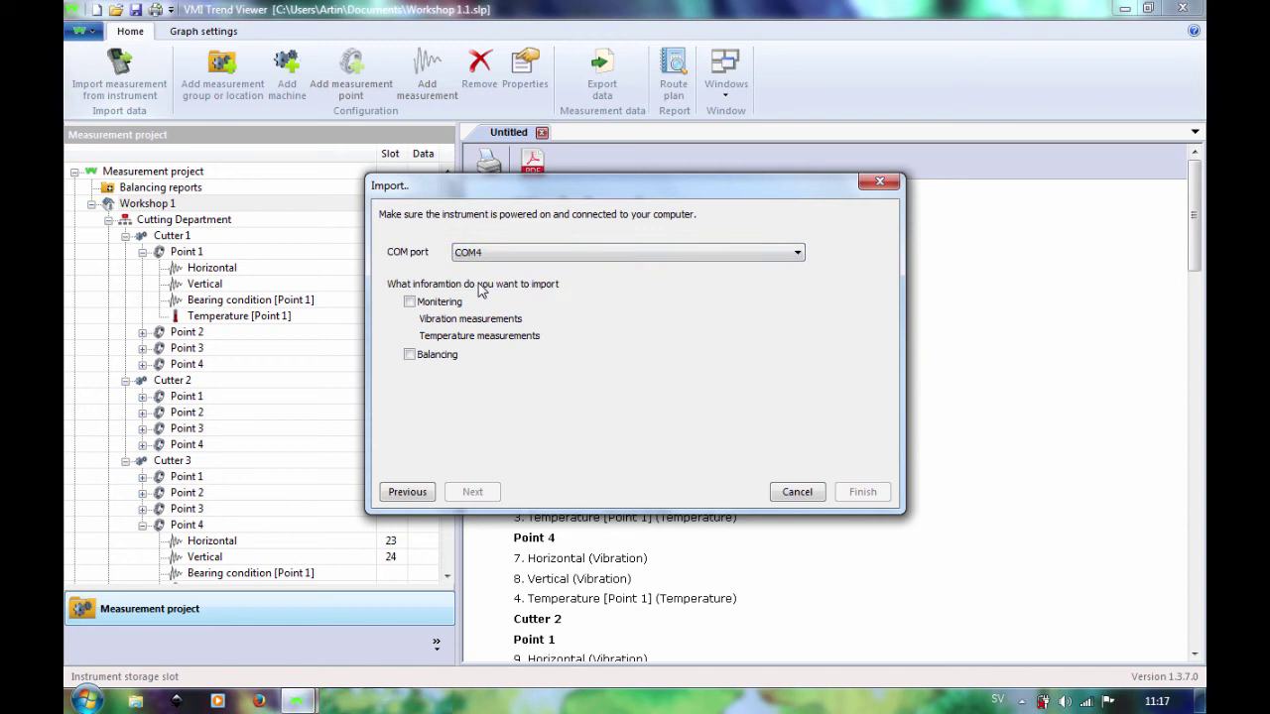
{"action": "left_click", "coordinate": [412, 303]}
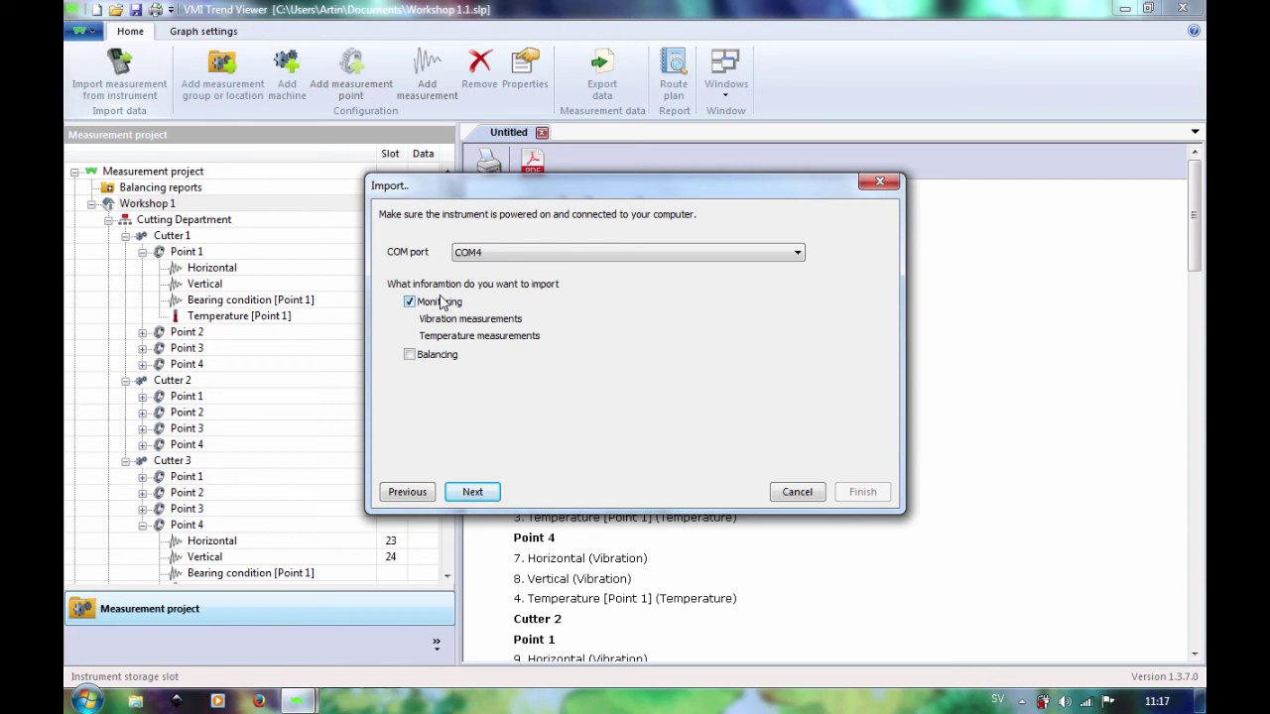
{"action": "left_click", "coordinate": [474, 493]}
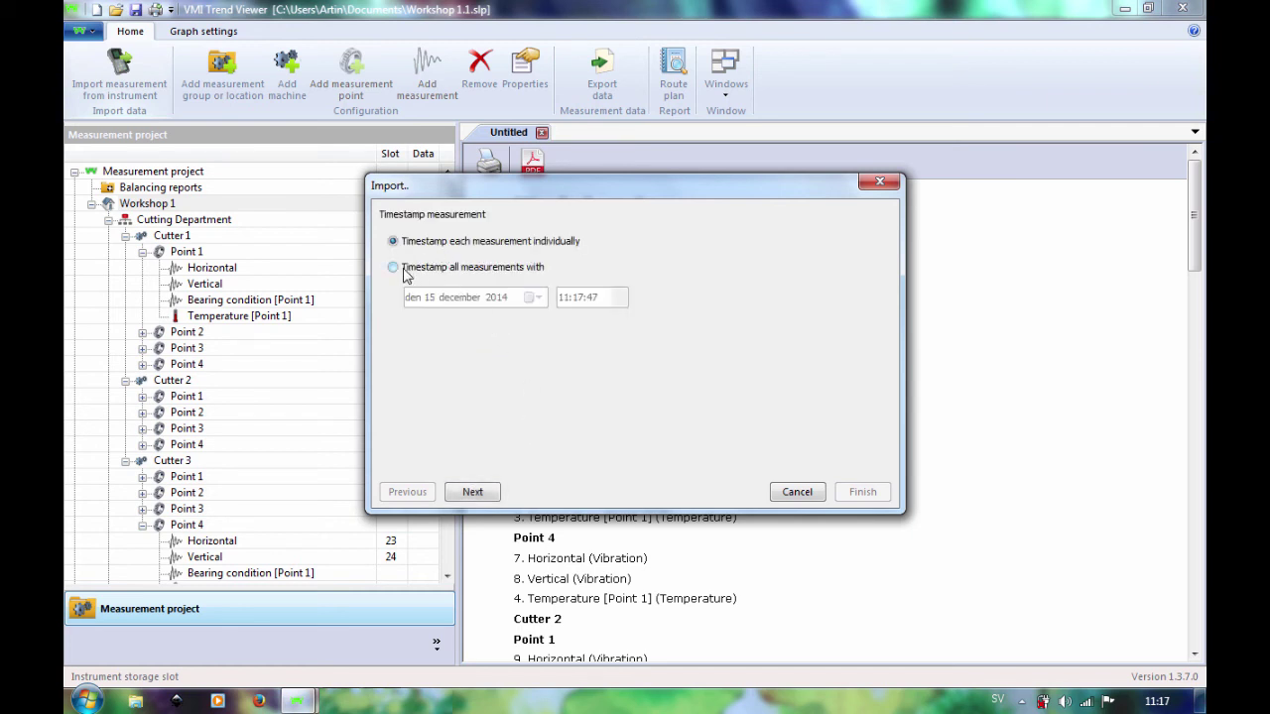
- Timestamp all measurements together, keep mm/s[rms] and °C units, and finish the import
{"action": "left_click", "coordinate": [404, 274]}
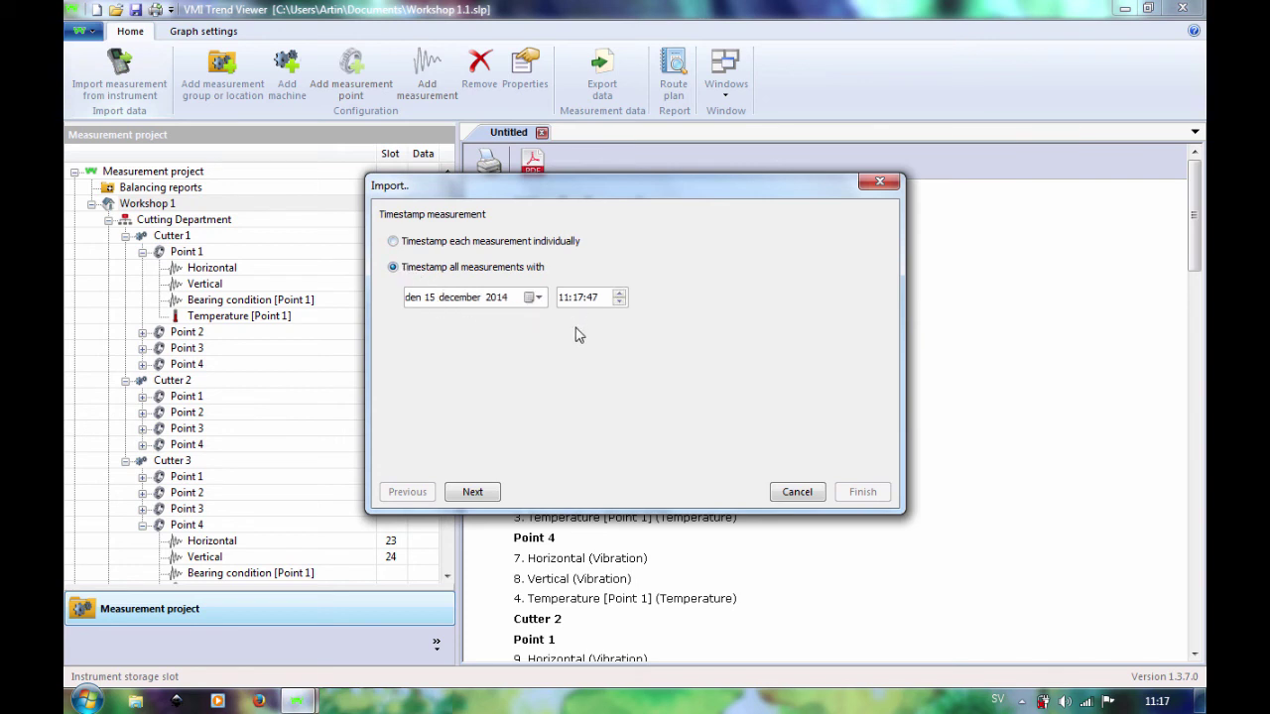
{"action": "left_click", "coordinate": [473, 492]}
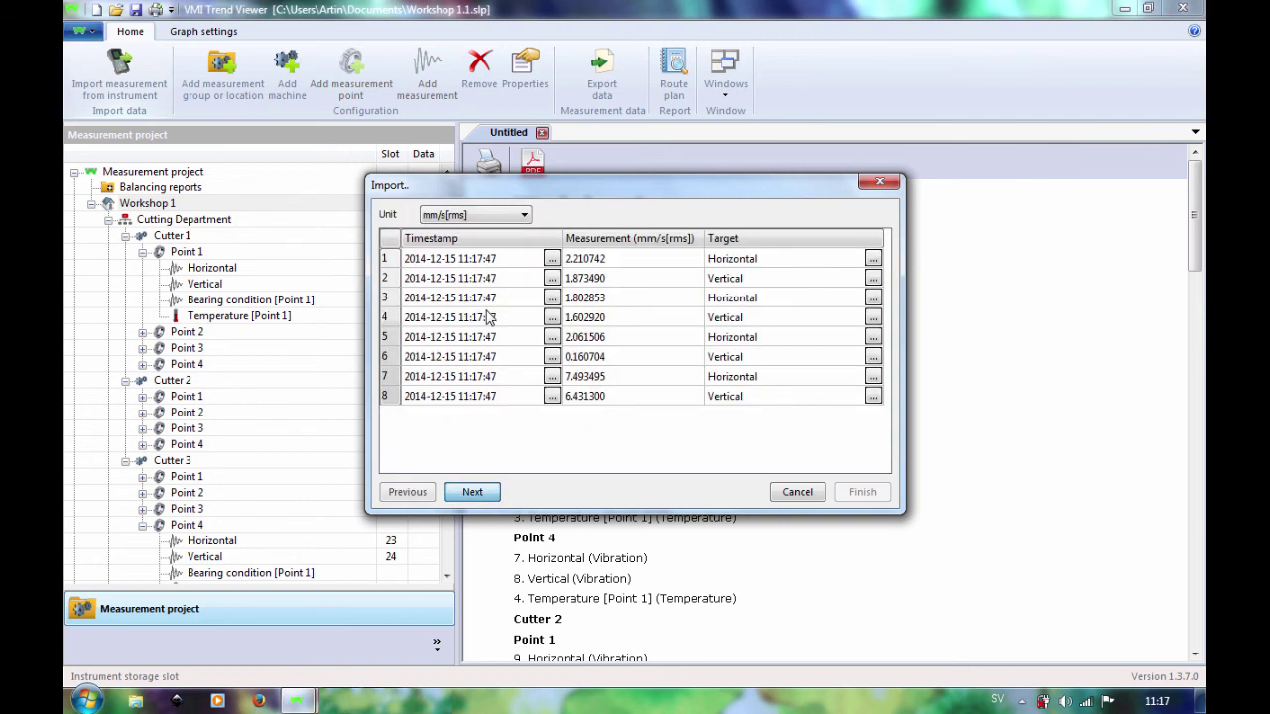
{"action": "left_click", "coordinate": [470, 218]}
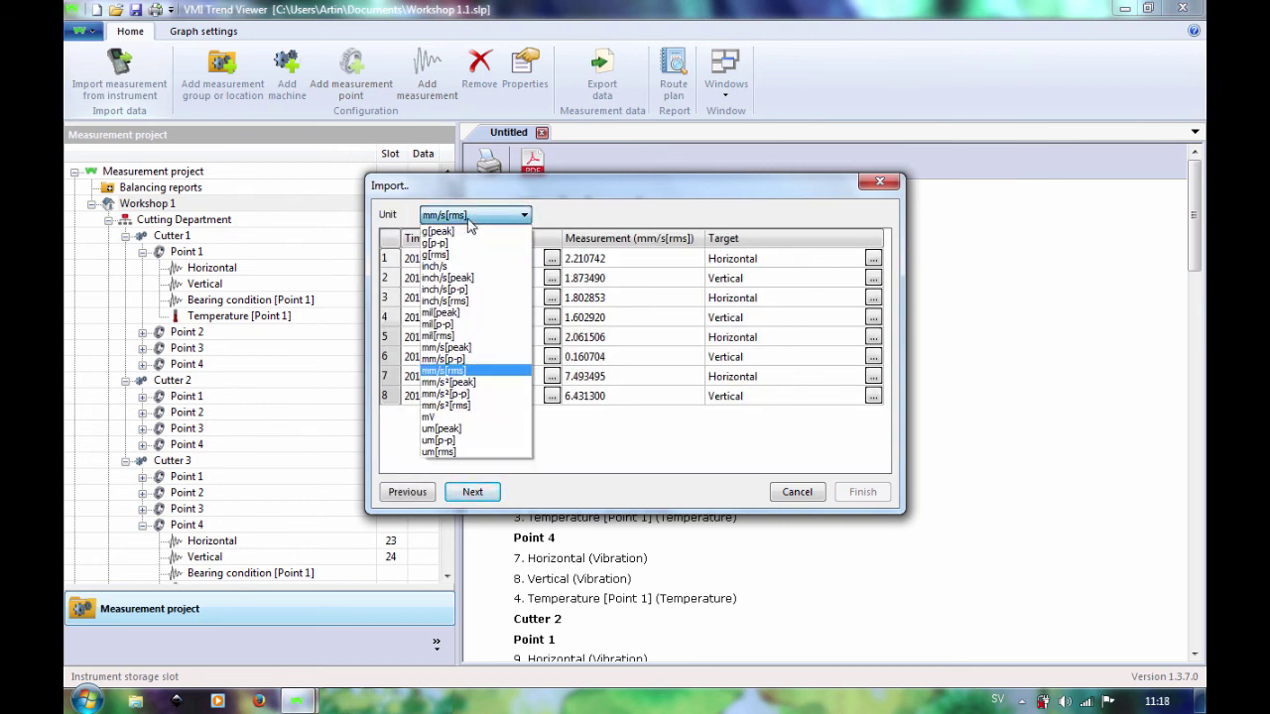
{"action": "left_click", "coordinate": [470, 221]}
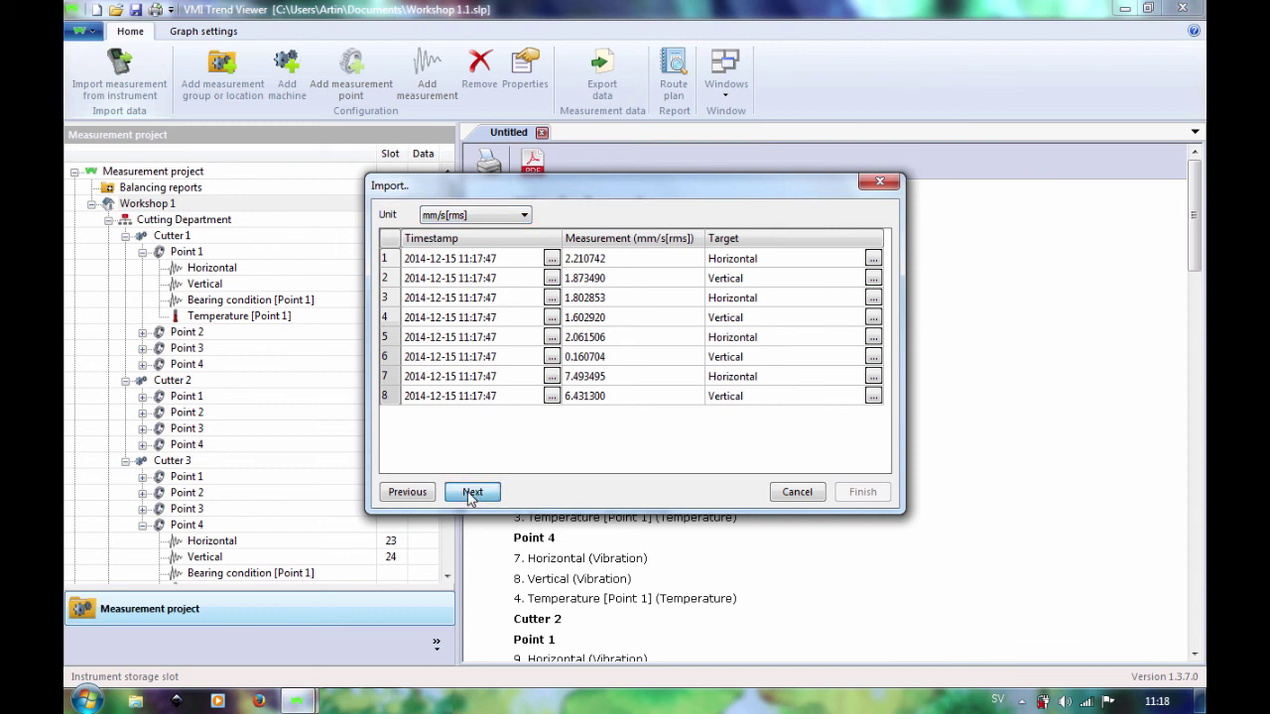
{"action": "left_click", "coordinate": [470, 493]}
{"action": "left_click", "coordinate": [470, 217]}
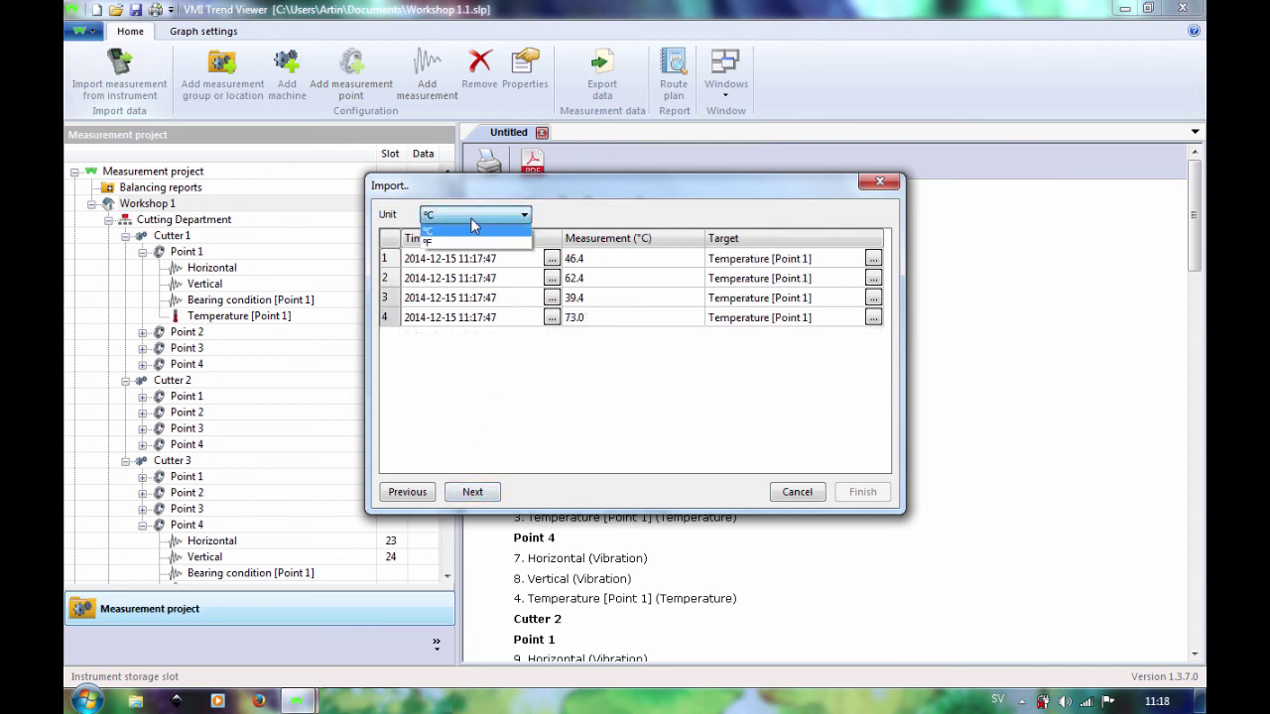
{"action": "left_click", "coordinate": [472, 227]}
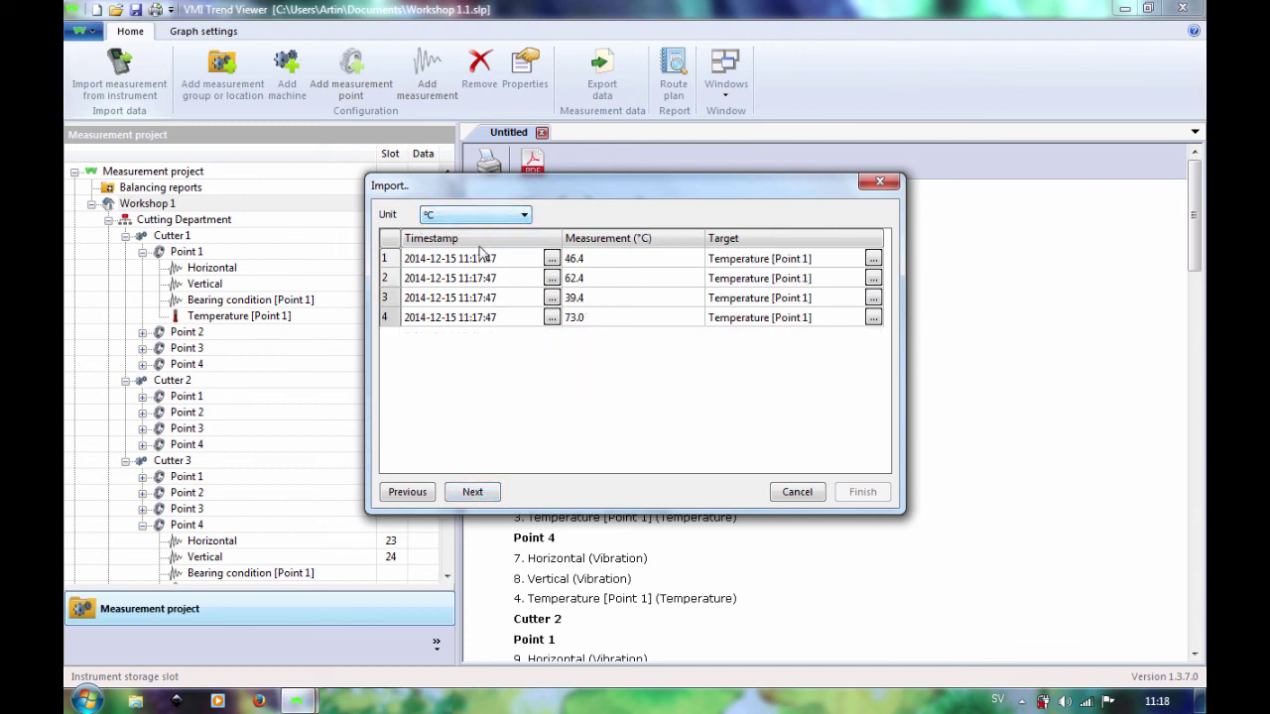
{"action": "left_click", "coordinate": [484, 499]}
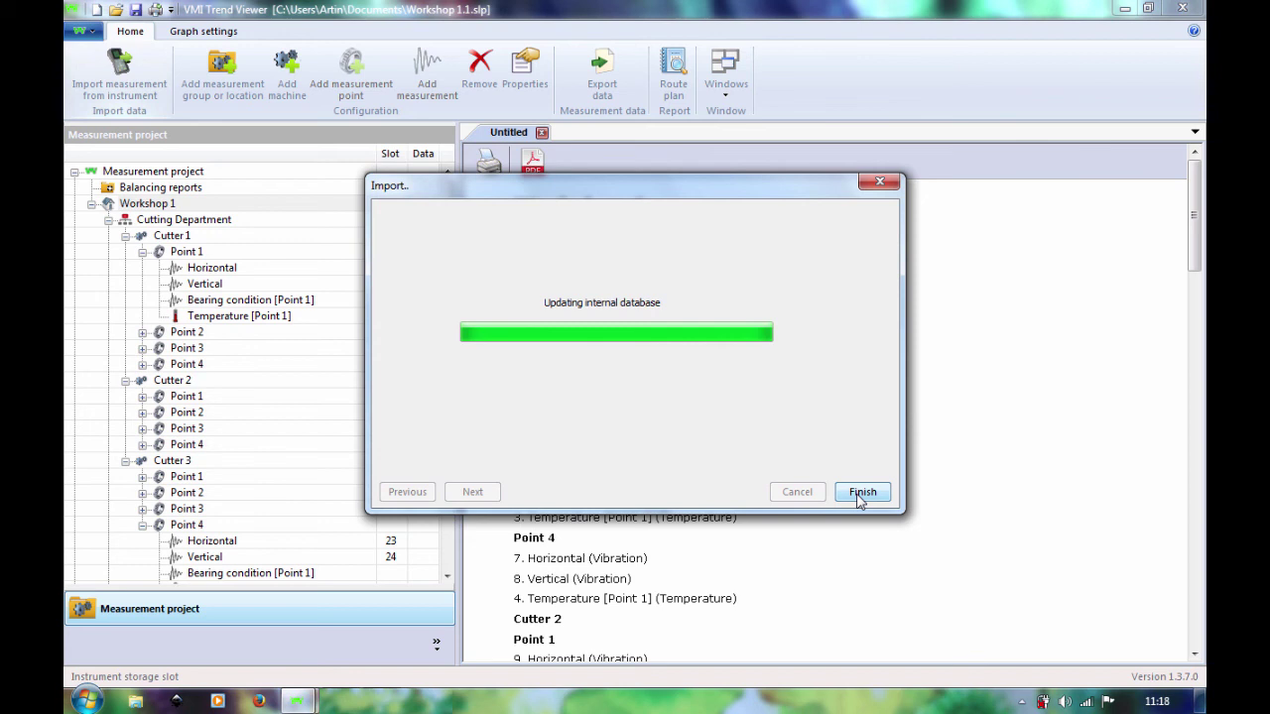
{"action": "left_click", "coordinate": [860, 493]}
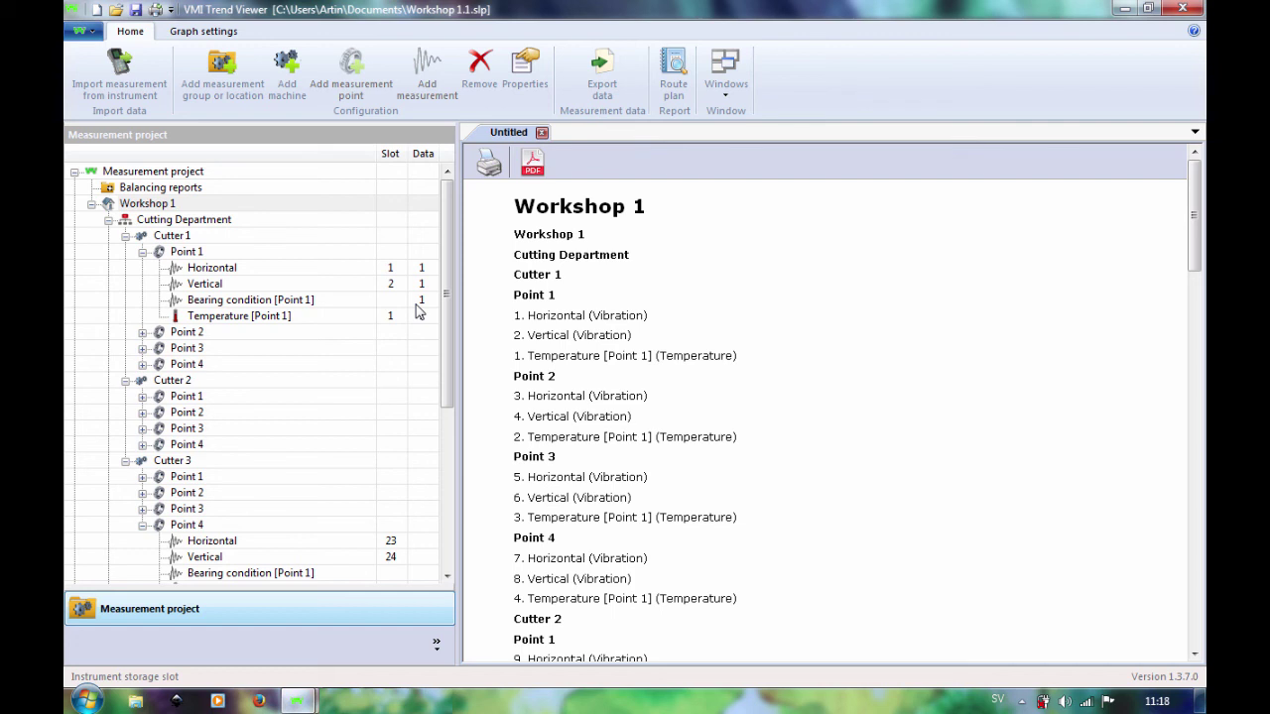
- Open the Horizontal and Vertical trend graphs of Cutter 1's Point 1
{"action": "left_click", "coordinate": [327, 274]}
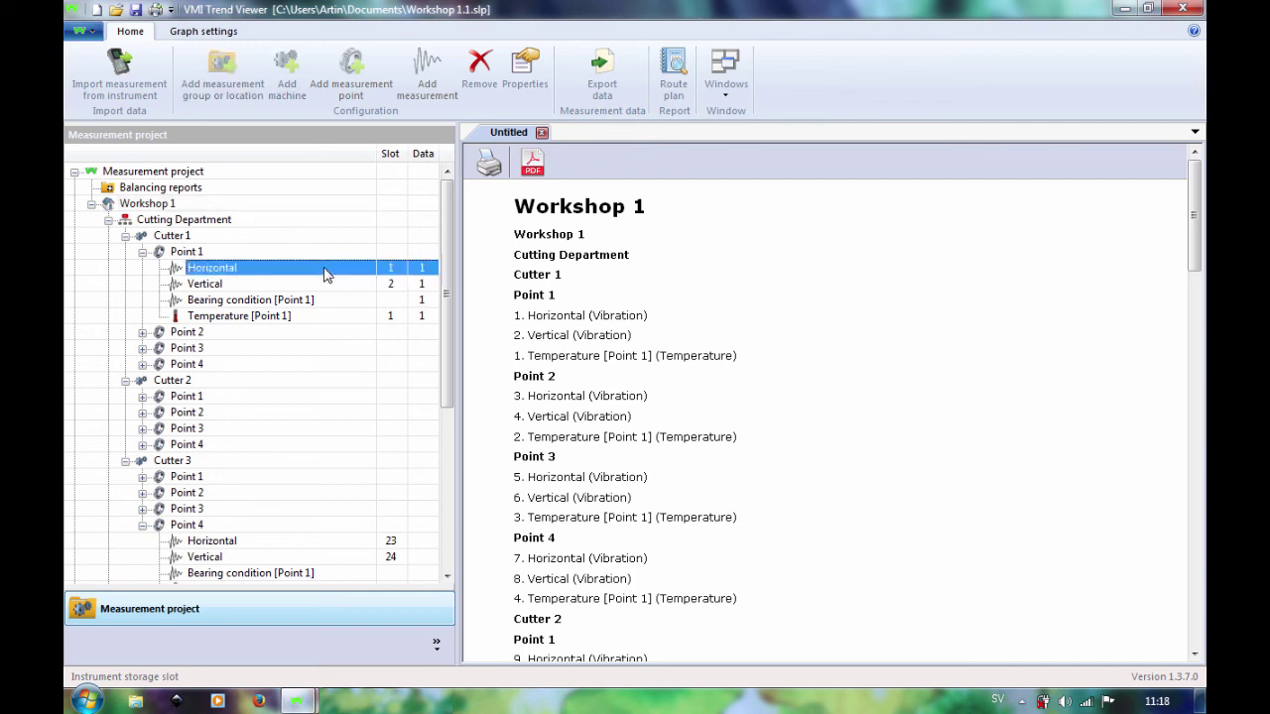
{"action": "double_click", "coordinate": [327, 274]}
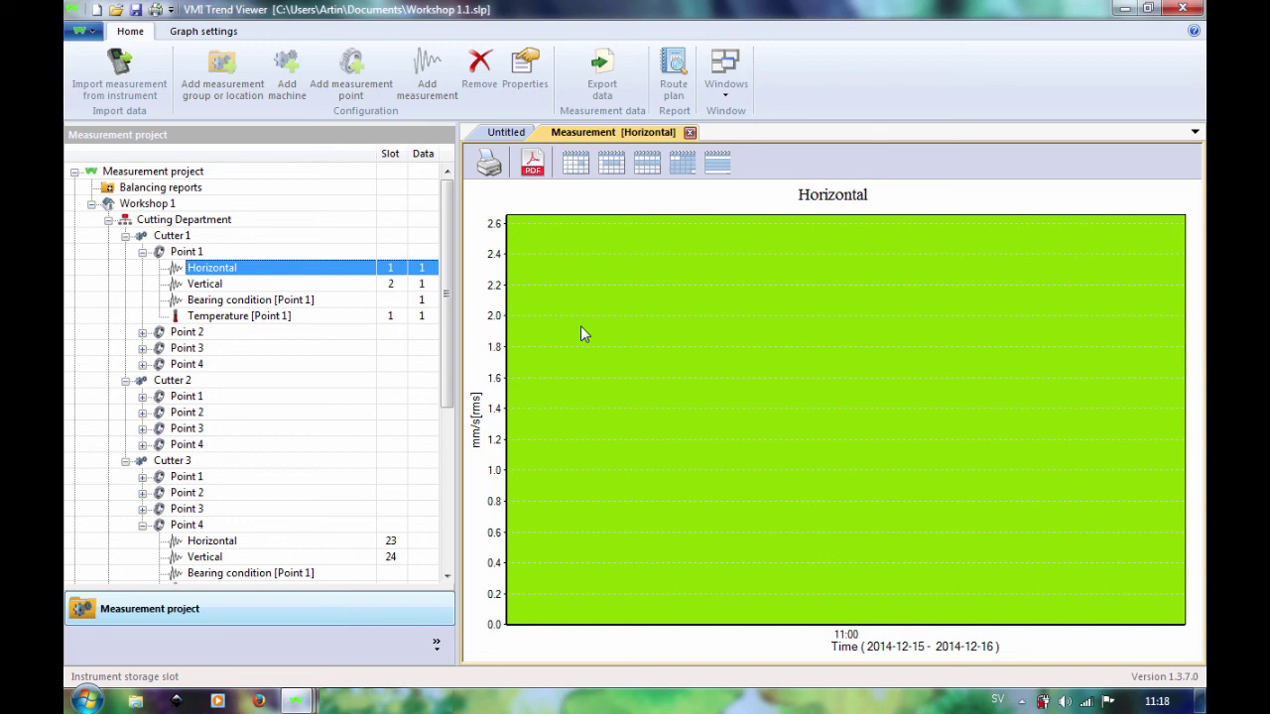
{"action": "left_click", "coordinate": [321, 286]}
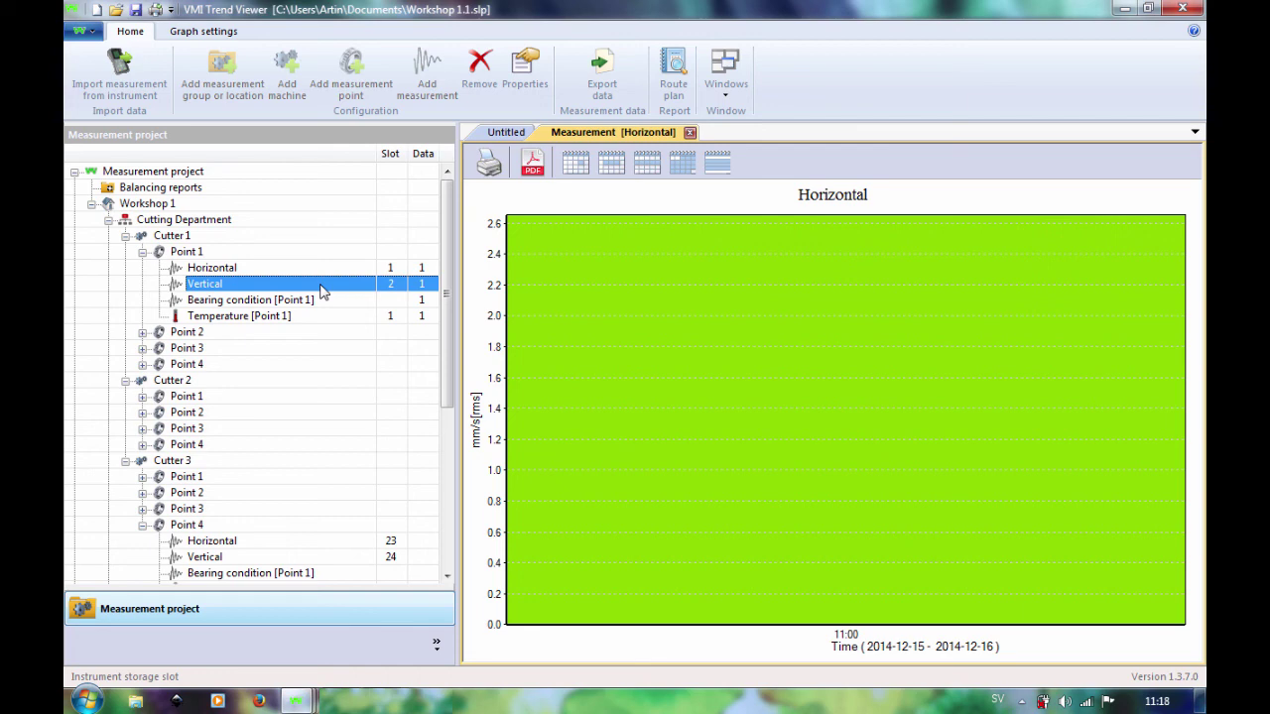
{"action": "double_click", "coordinate": [320, 287]}
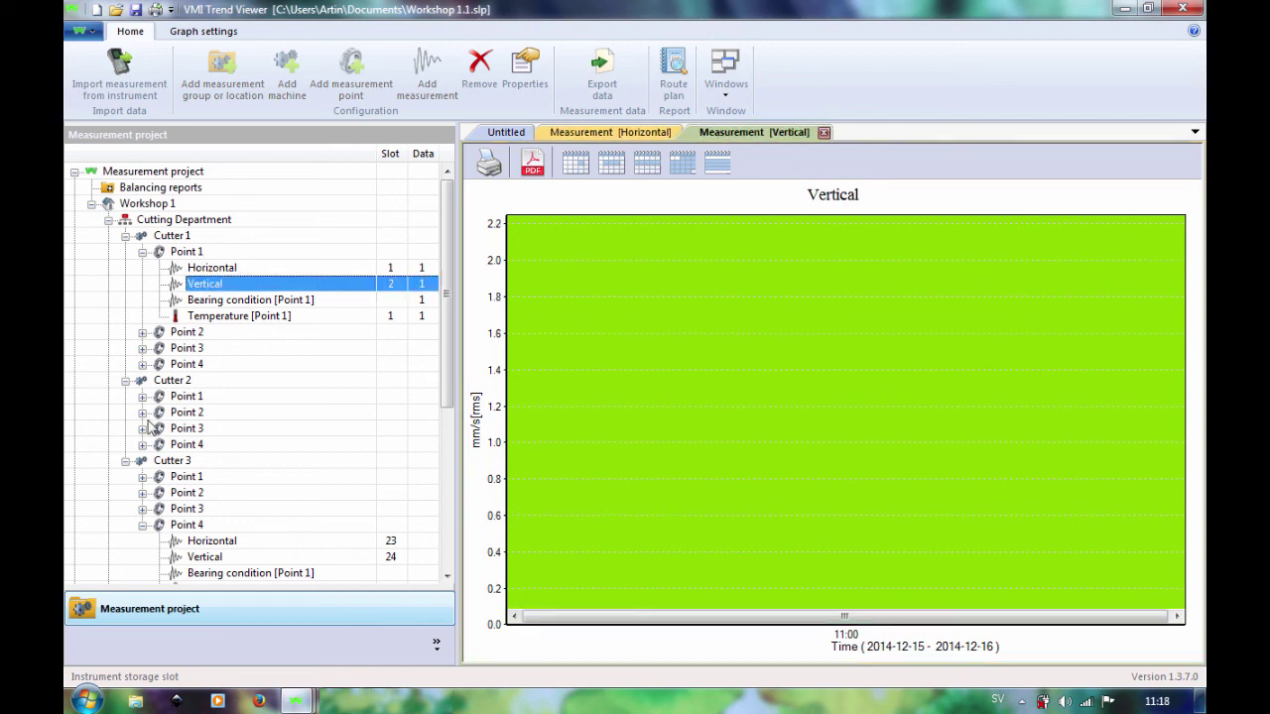
- Open Workshop 1.2.slp and expand Cutter 1's Point 4 to reveal its measurements
{"action": "double_click", "coordinate": [187, 364]}
{"action": "double_click", "coordinate": [213, 380]}
{"action": "double_click", "coordinate": [228, 398]}
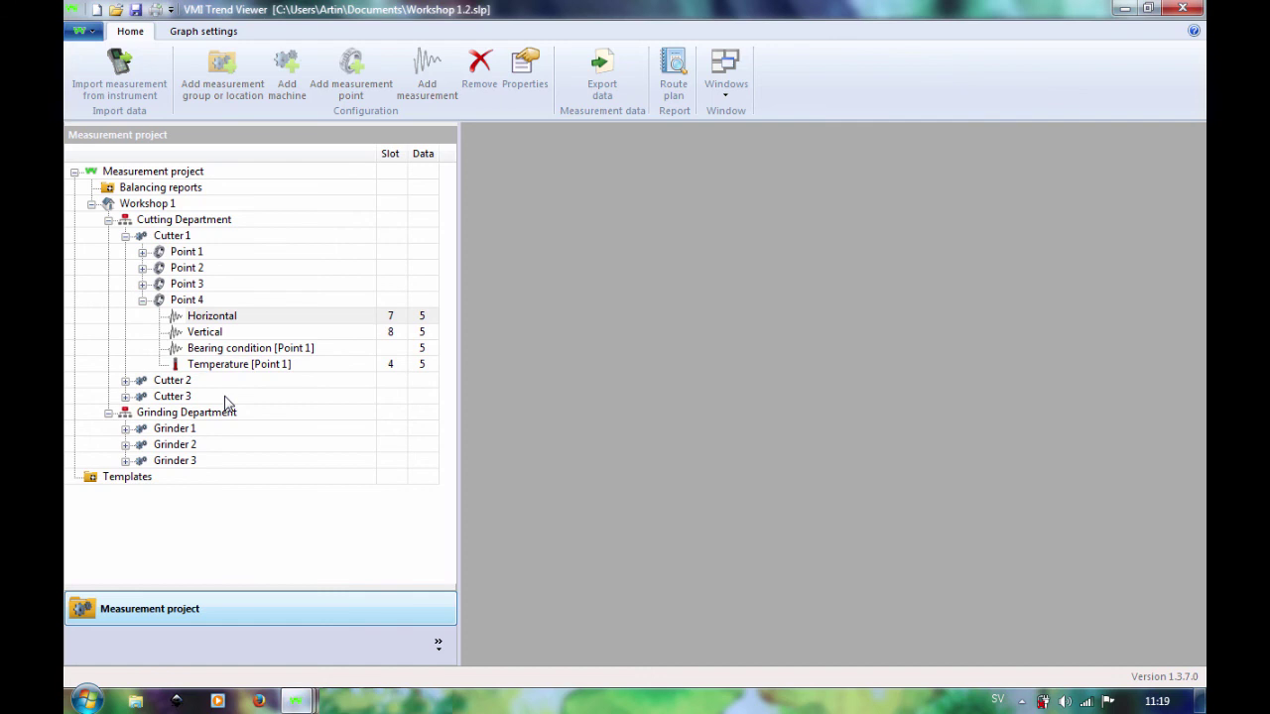
- Open the Horizontal and Vertical trend graphs of Cutter 1's Point 4
{"action": "double_click", "coordinate": [218, 318]}
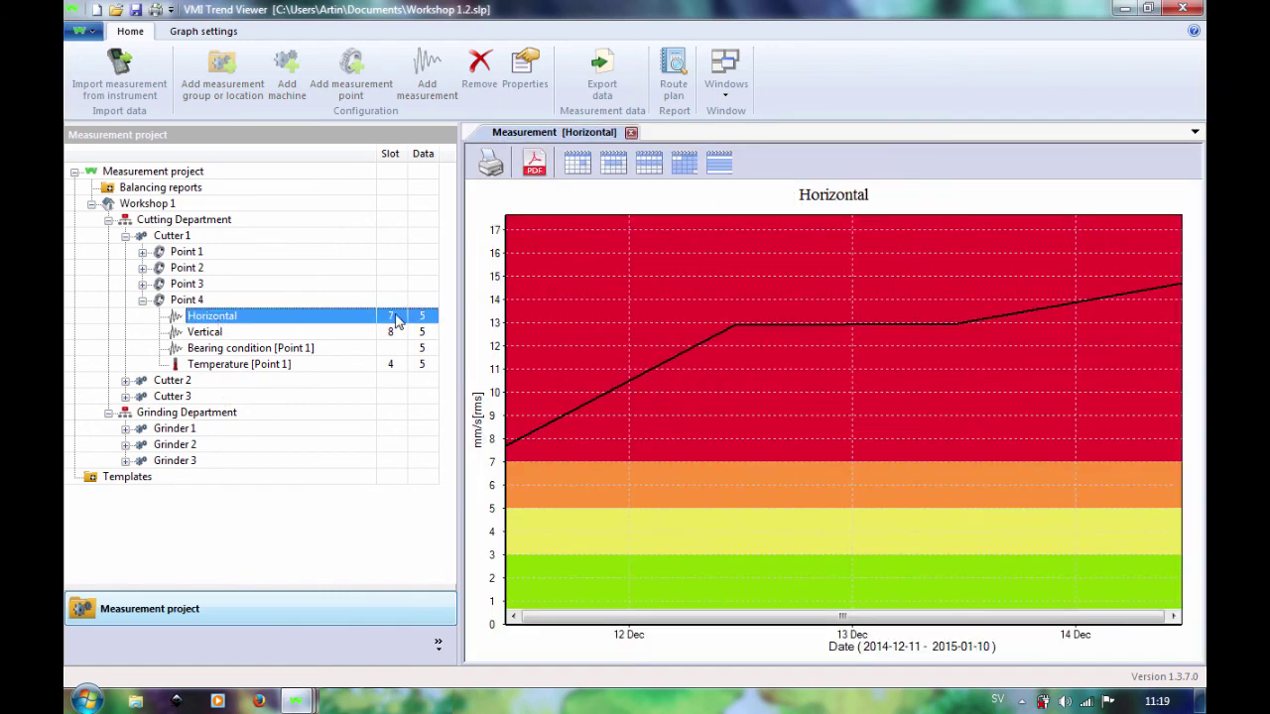
{"action": "double_click", "coordinate": [307, 338]}
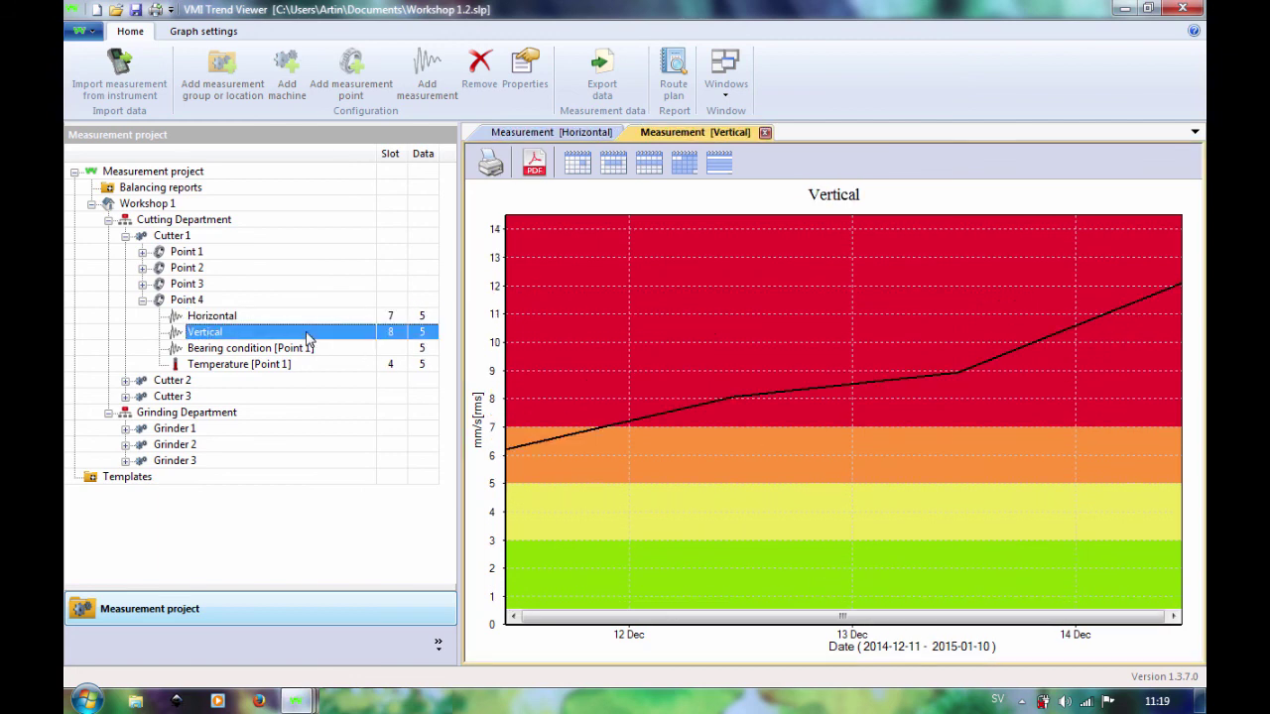